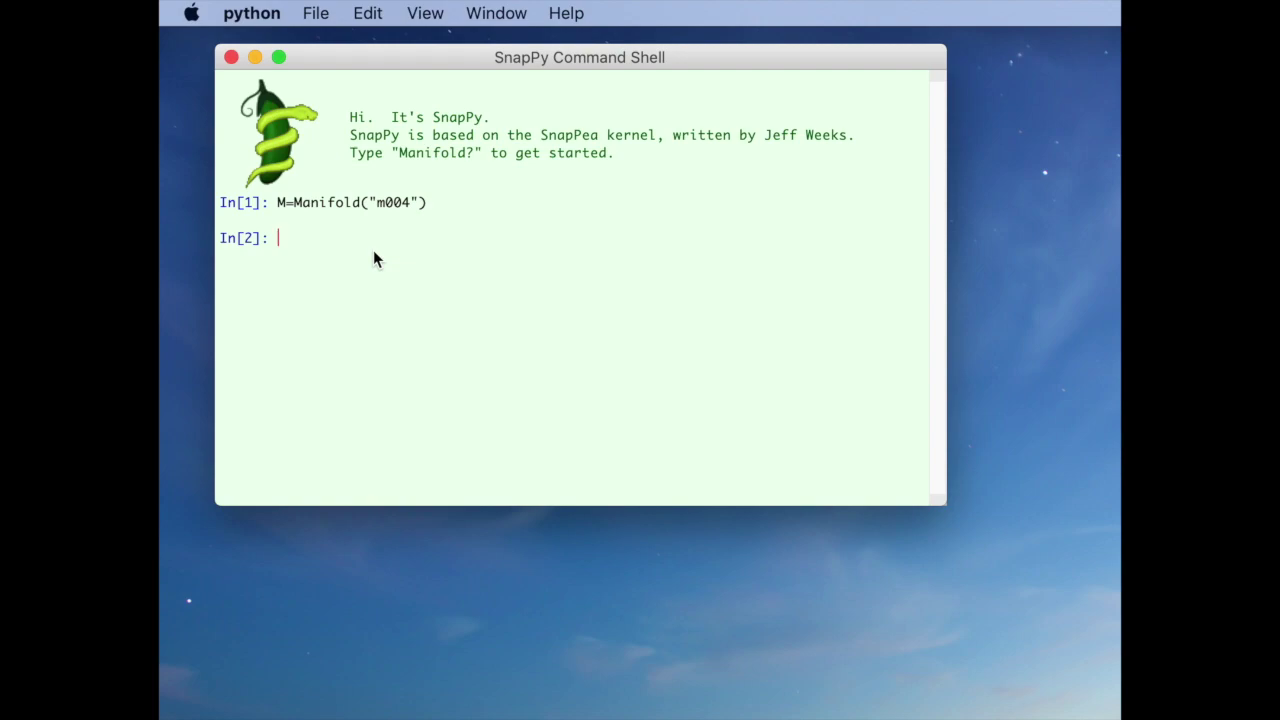
Step: At In[2], enter the M.inside_view command for manifold m004, completing it with Tab
text(M.ins)
key(Tab)
Step: Open the m004 Inside Viewer, then move its window up-left and enlarge it
key(Return)
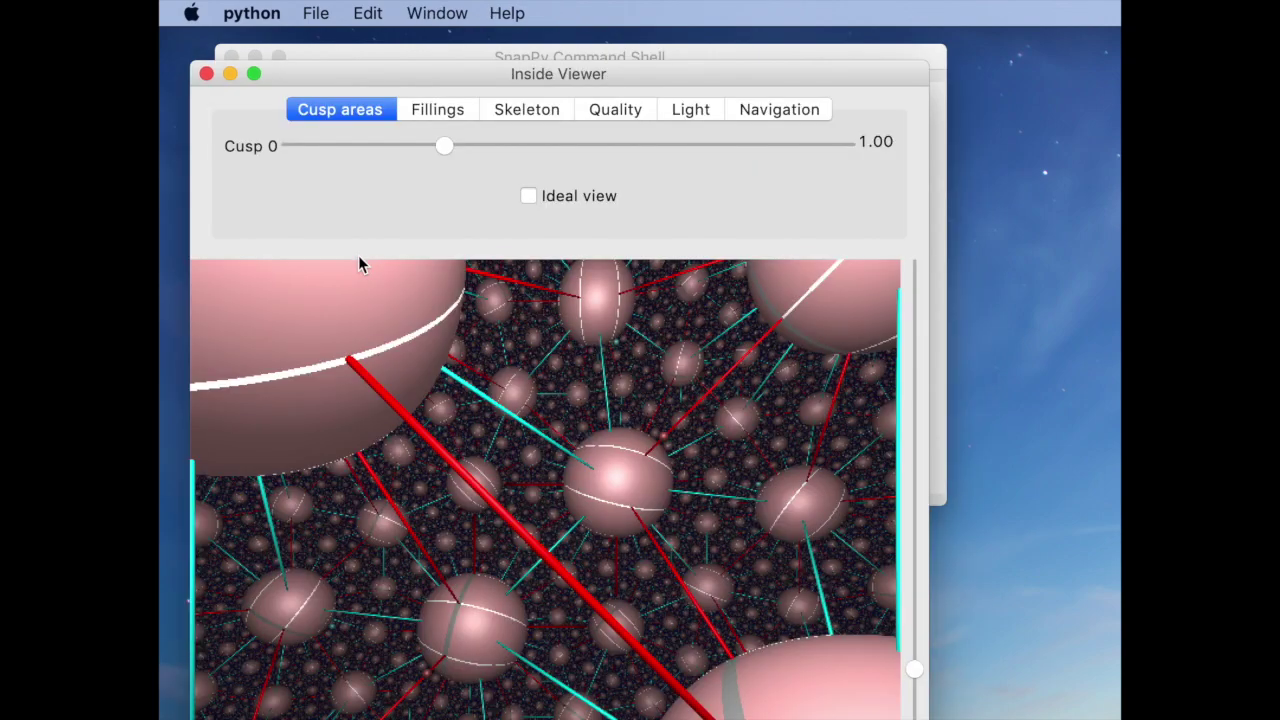
drag(379, 73, 348, 40)
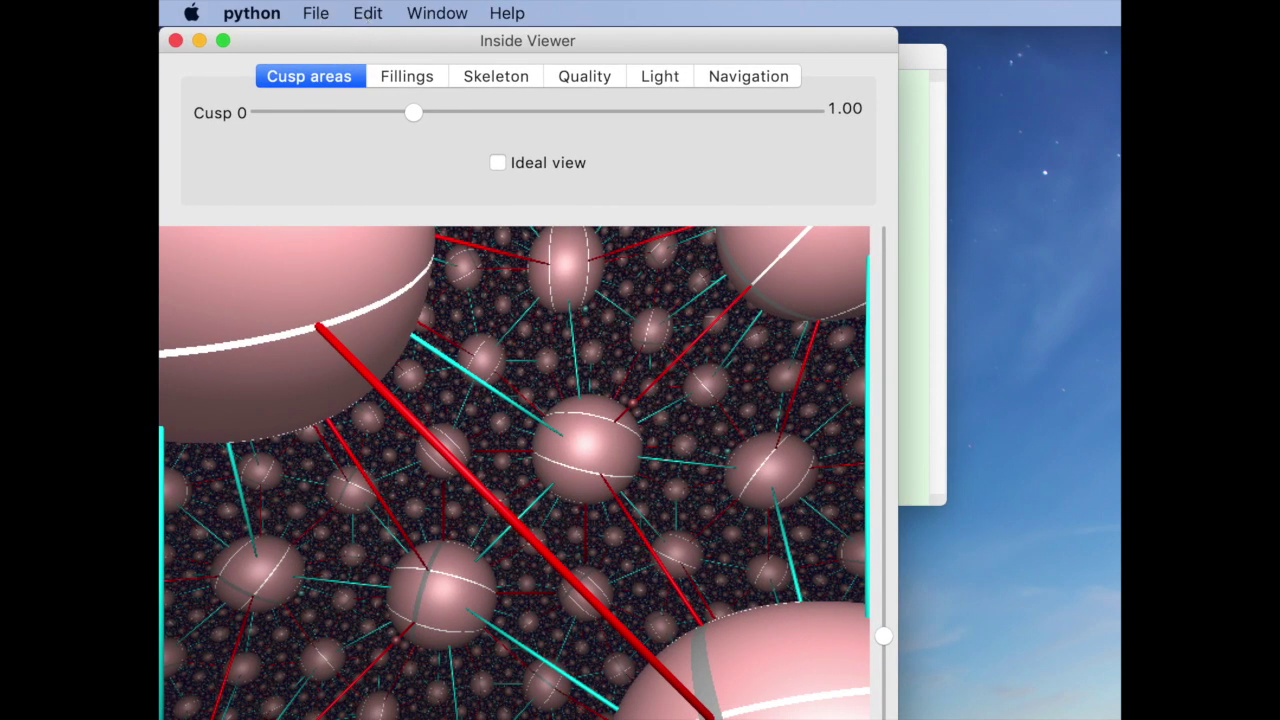
drag(895, 716, 1118, 717)
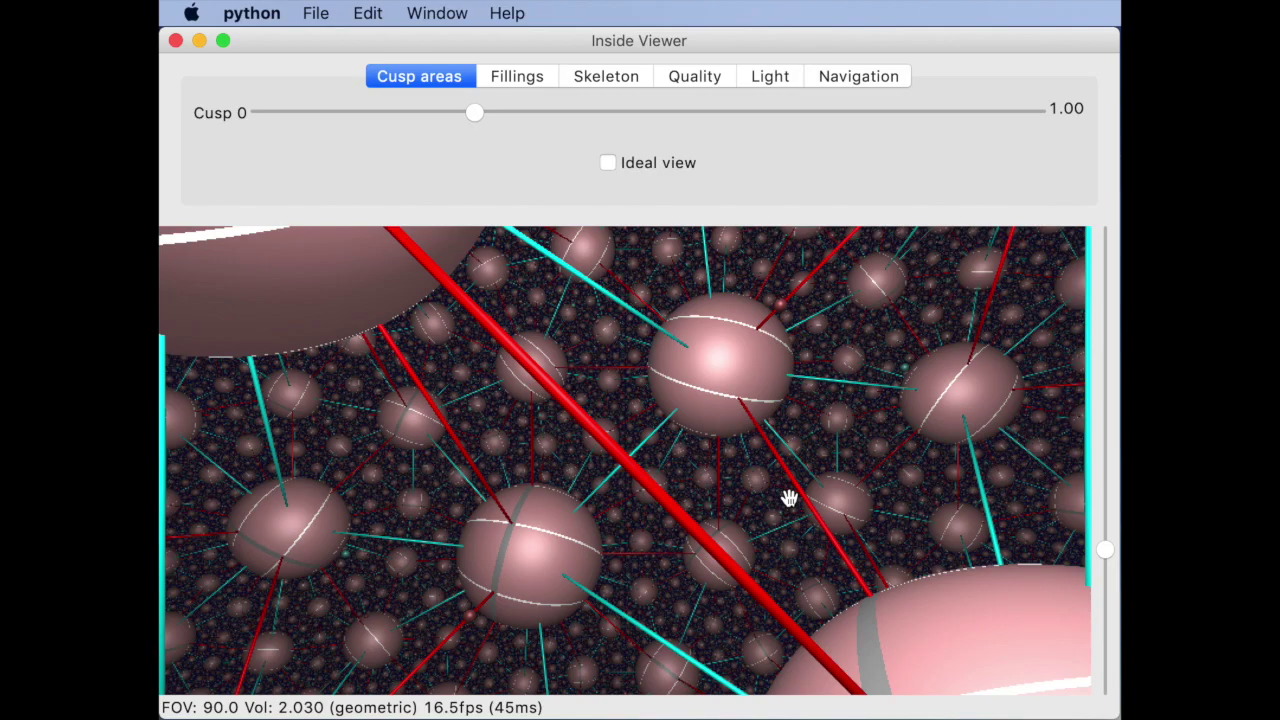
Step: Fly up to the large sphere and show the Navigation settings with 0.40 speeds
key(Up)
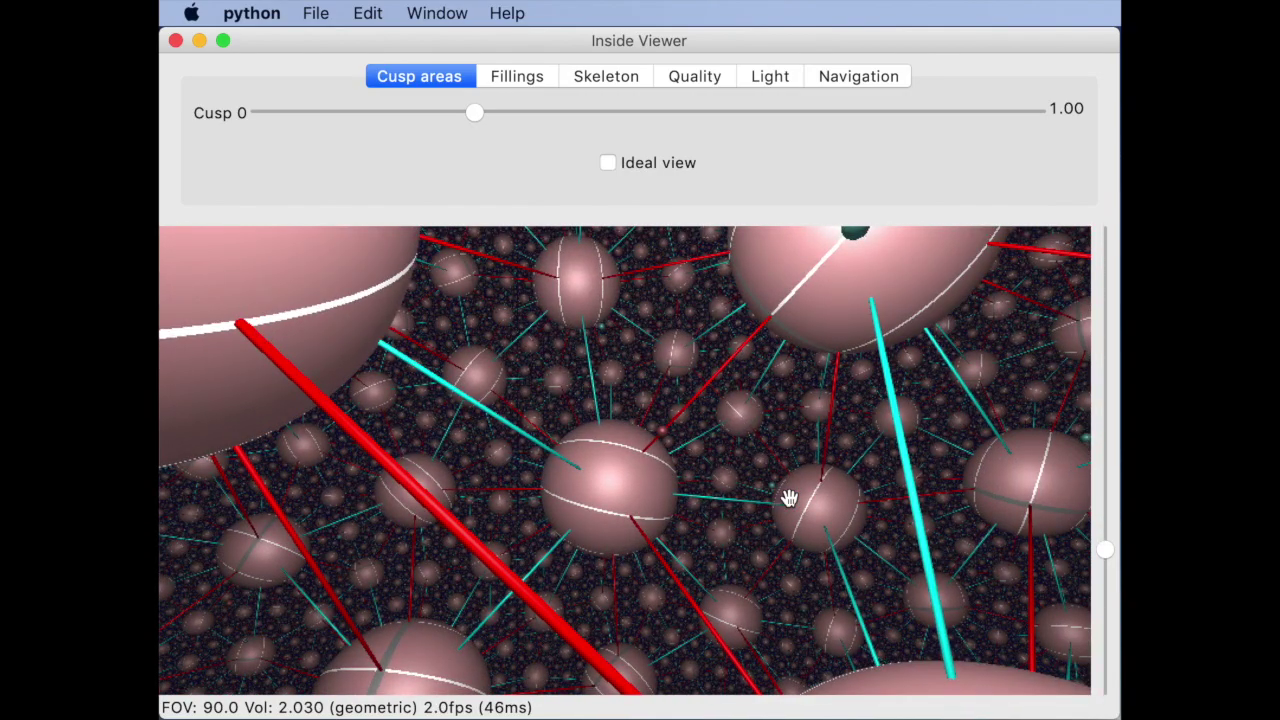
key(Right)
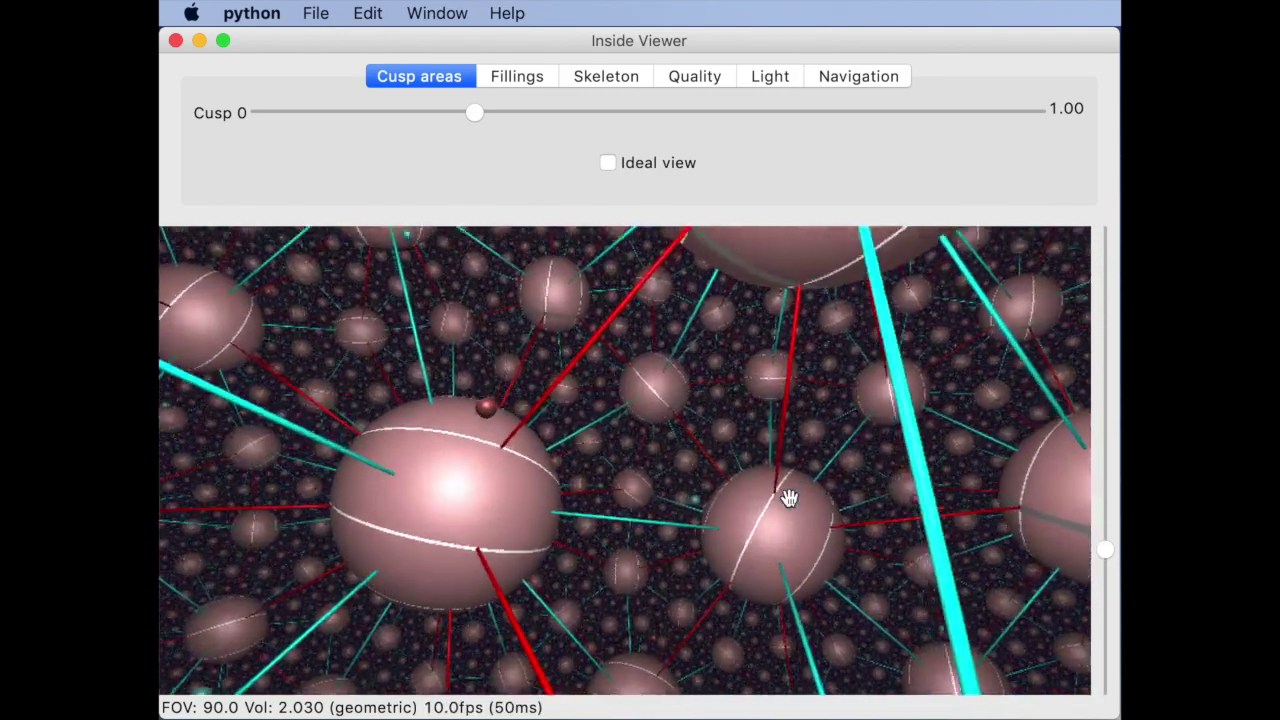
key(Up)
key(Right)
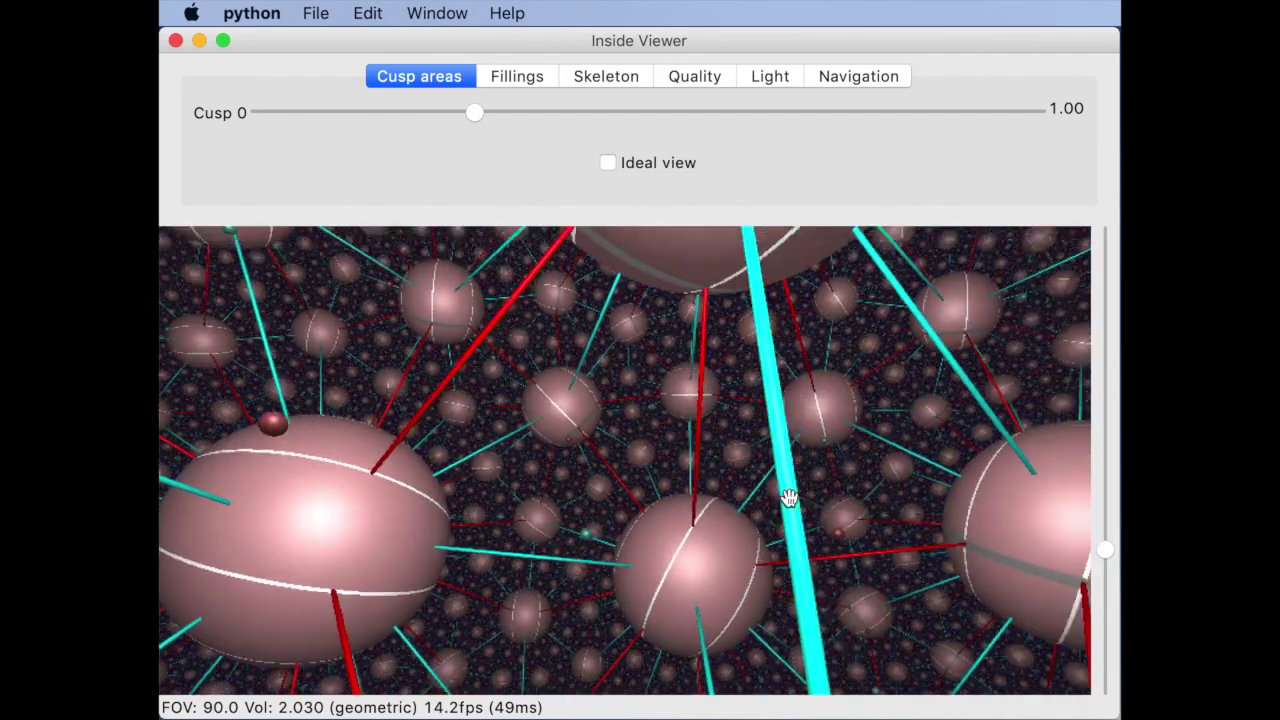
key(Right)
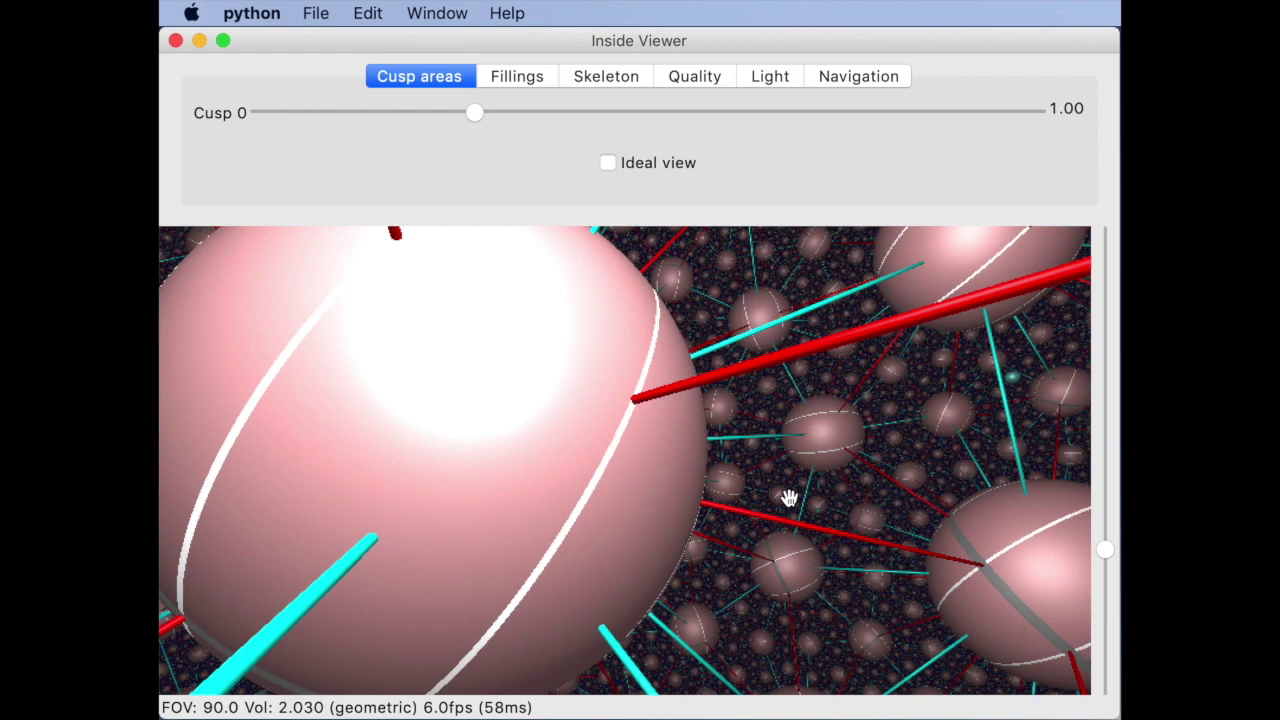
click(872, 79)
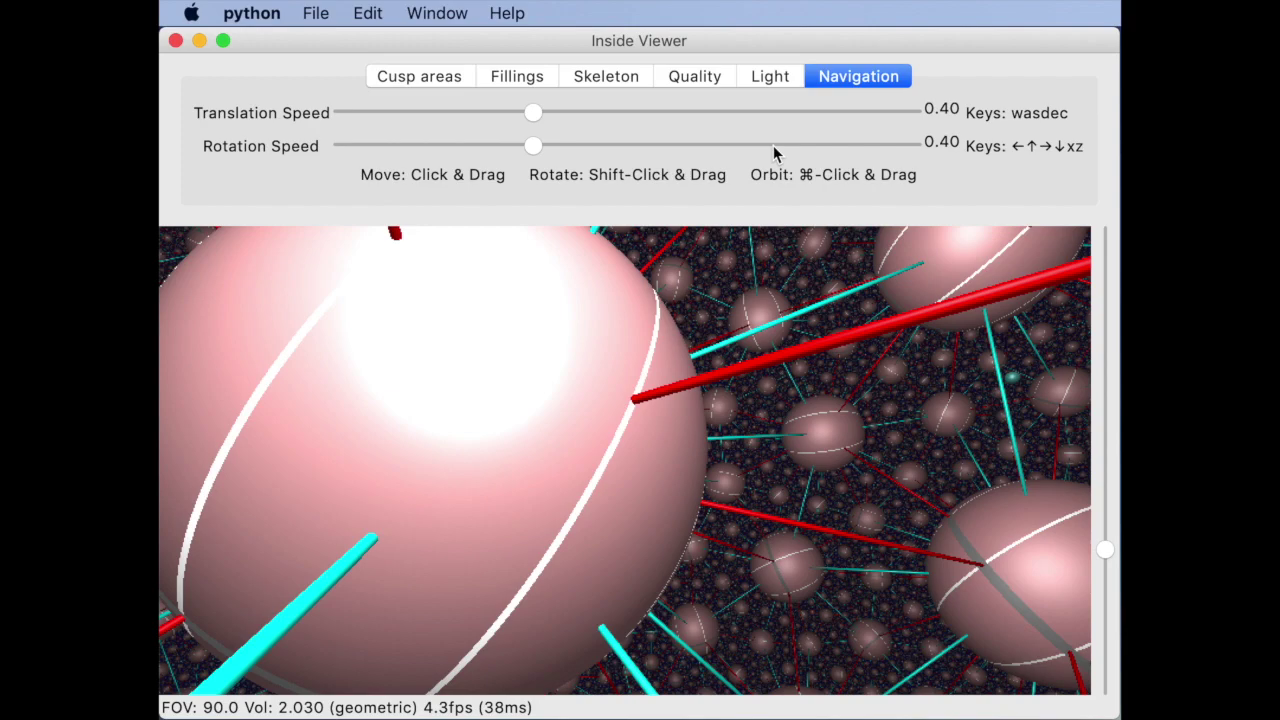
Step: Set the inside-view keyboard layout to AZERTY in Preferences and apply it
click(265, 16)
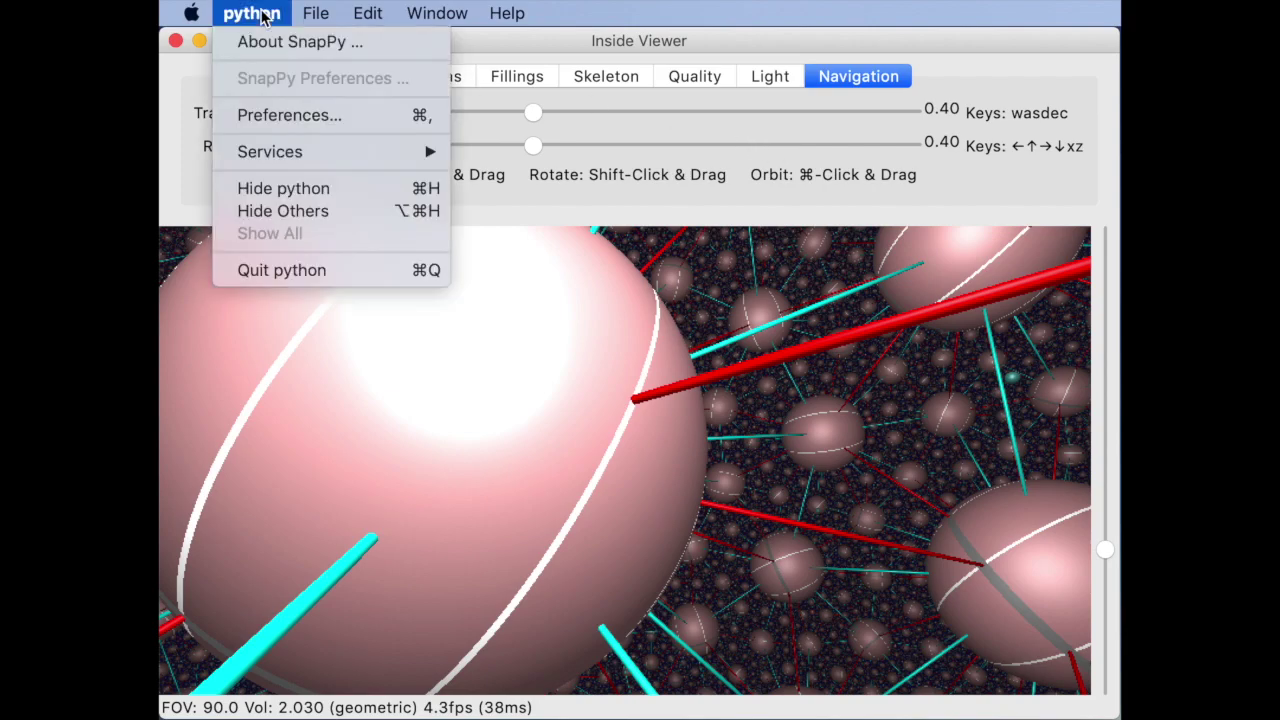
click(290, 115)
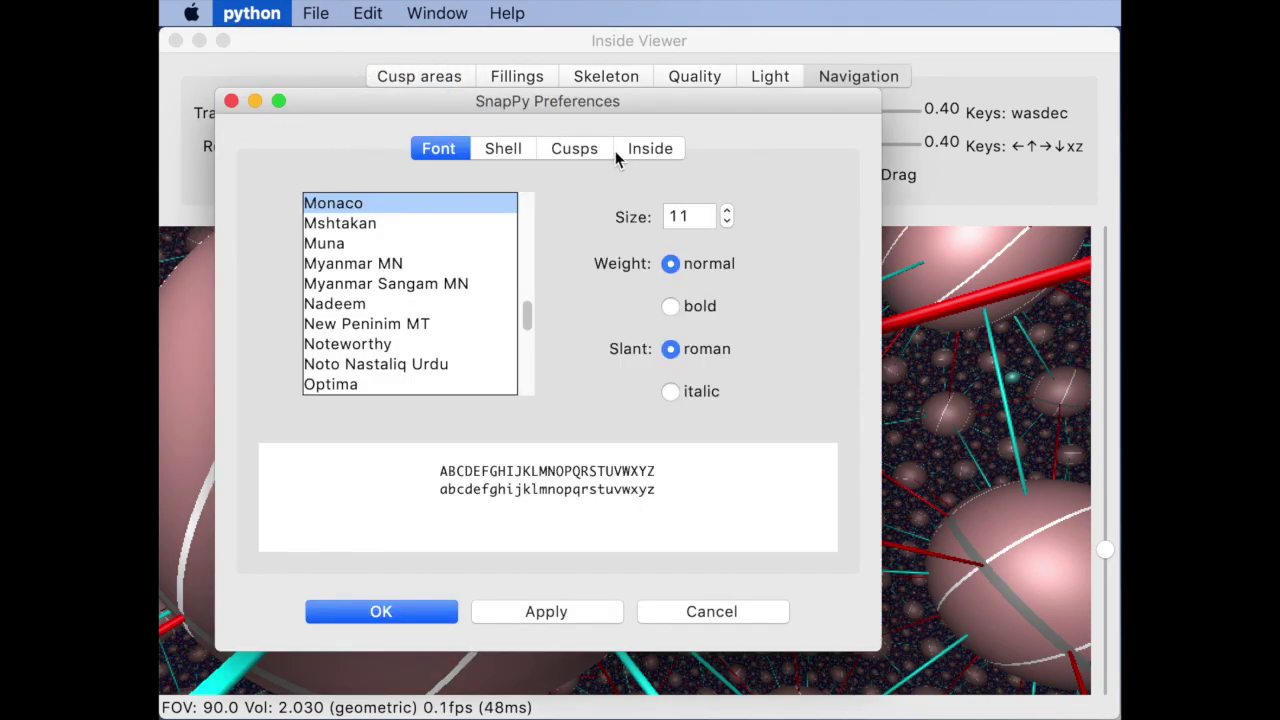
click(654, 150)
click(473, 243)
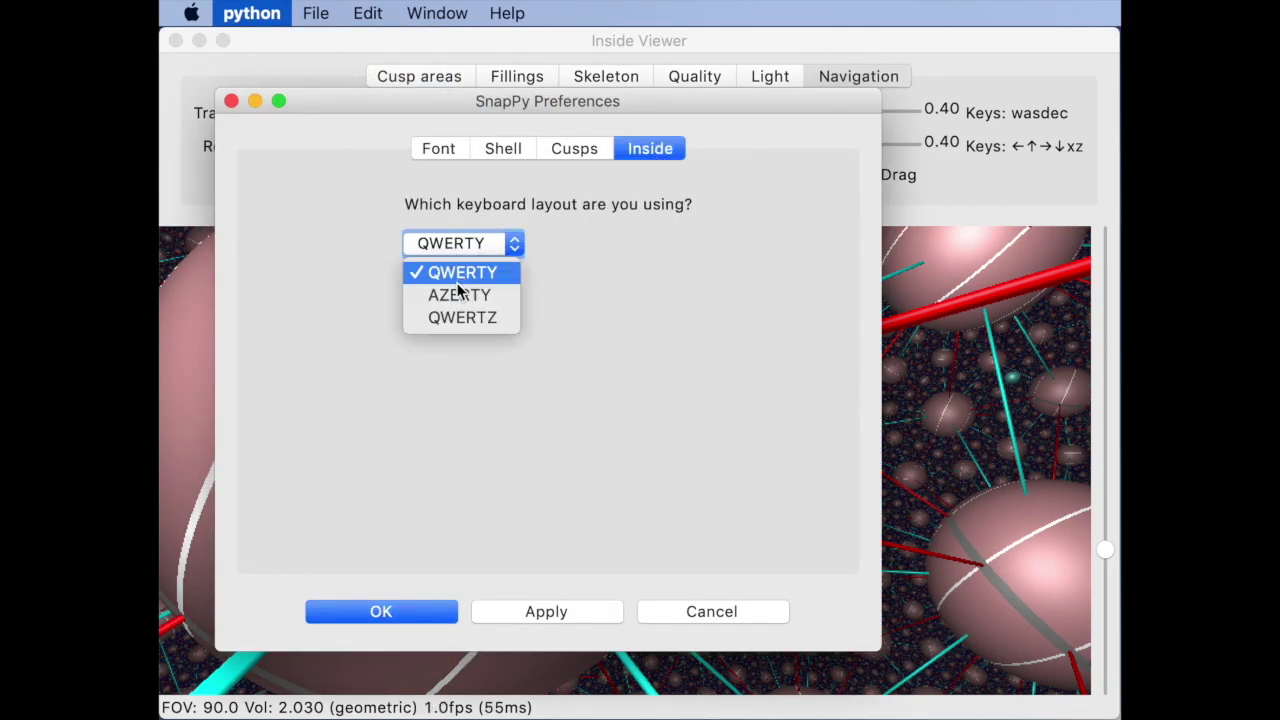
click(457, 294)
click(546, 611)
Step: Restore and apply the QWERTY layout, then cancel the Preferences dialog
click(470, 245)
click(460, 271)
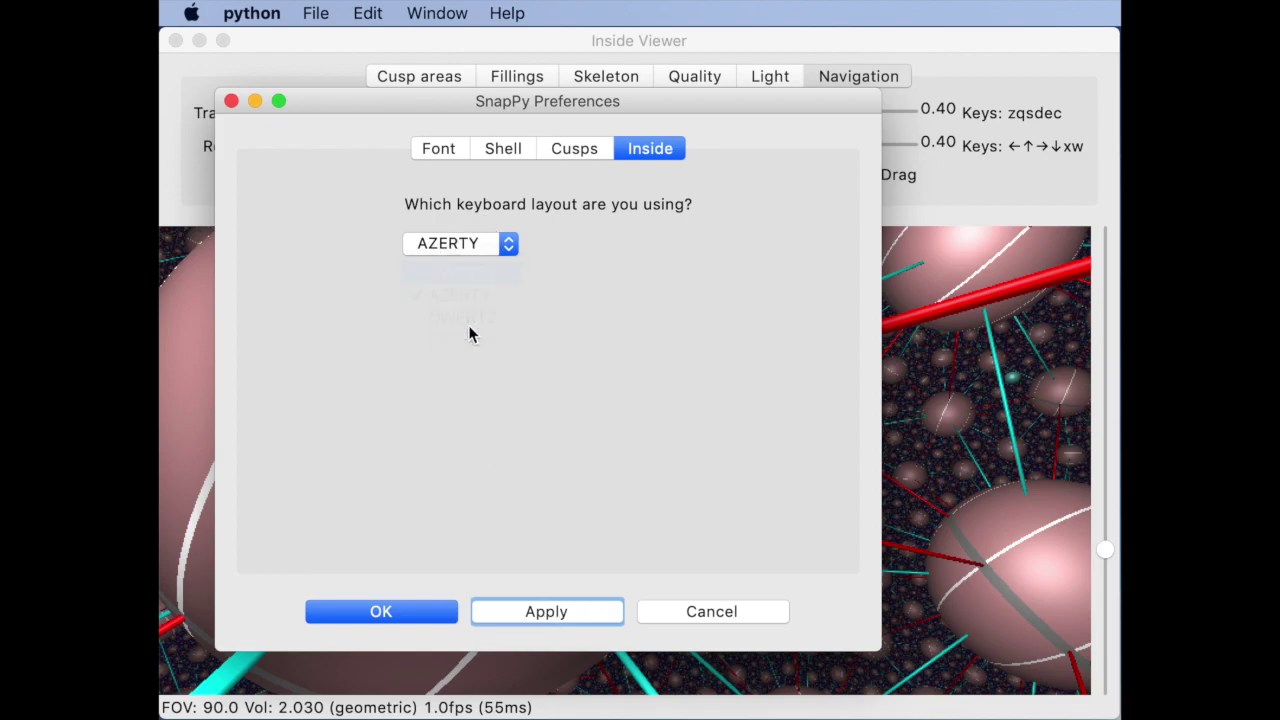
click(563, 613)
click(677, 611)
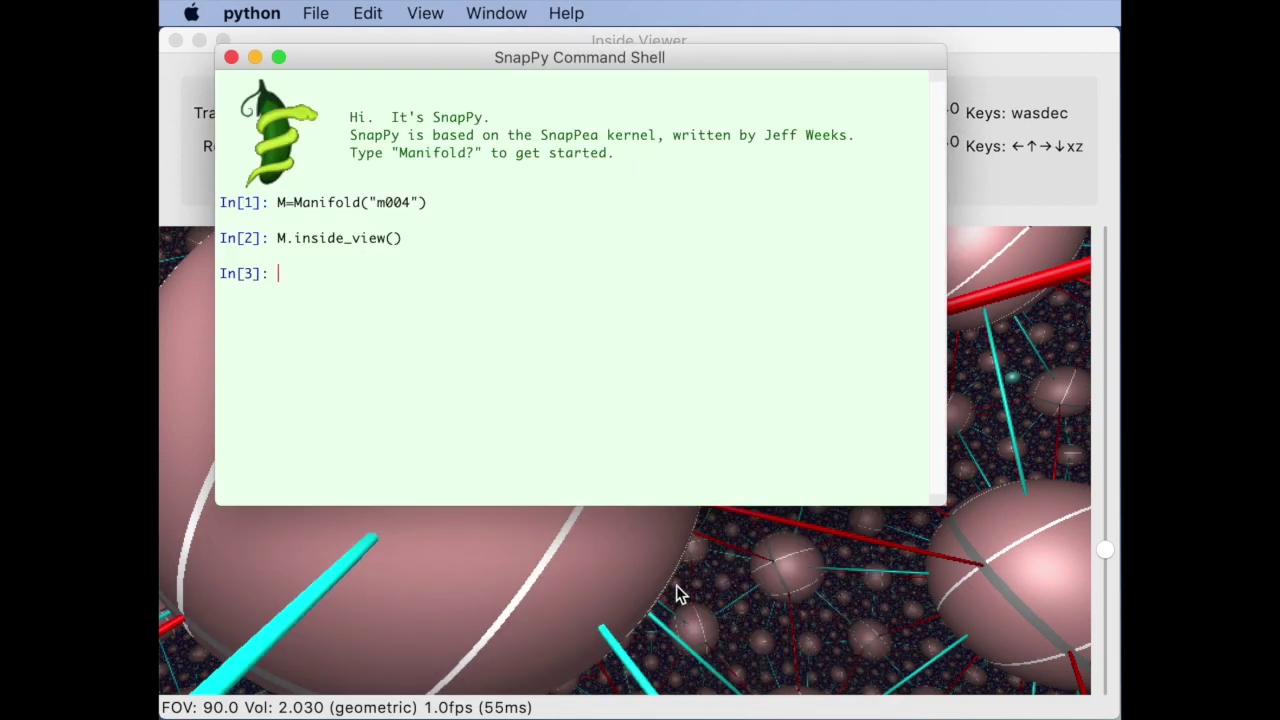
Step: Bring the Inside Viewer forward, then move, orbit and rotate the camera among the cusp spheres
click(998, 204)
drag(842, 346, 797, 416)
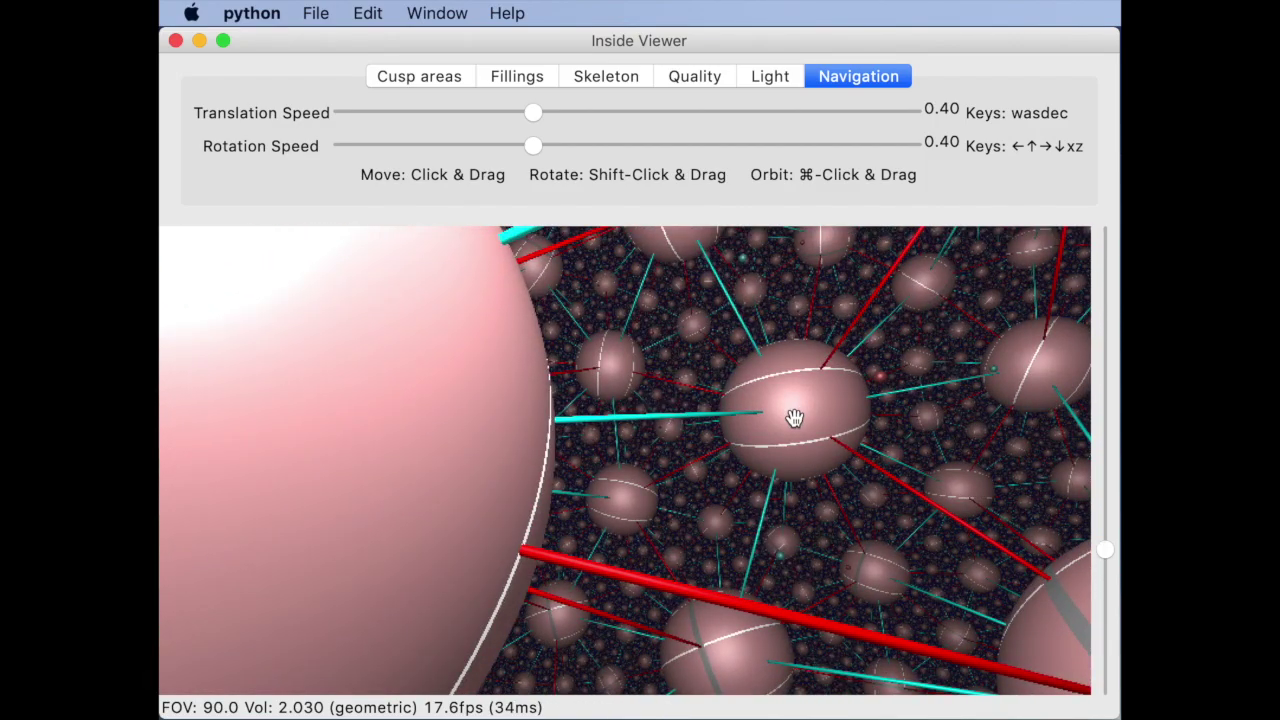
drag(789, 423, 671, 428)
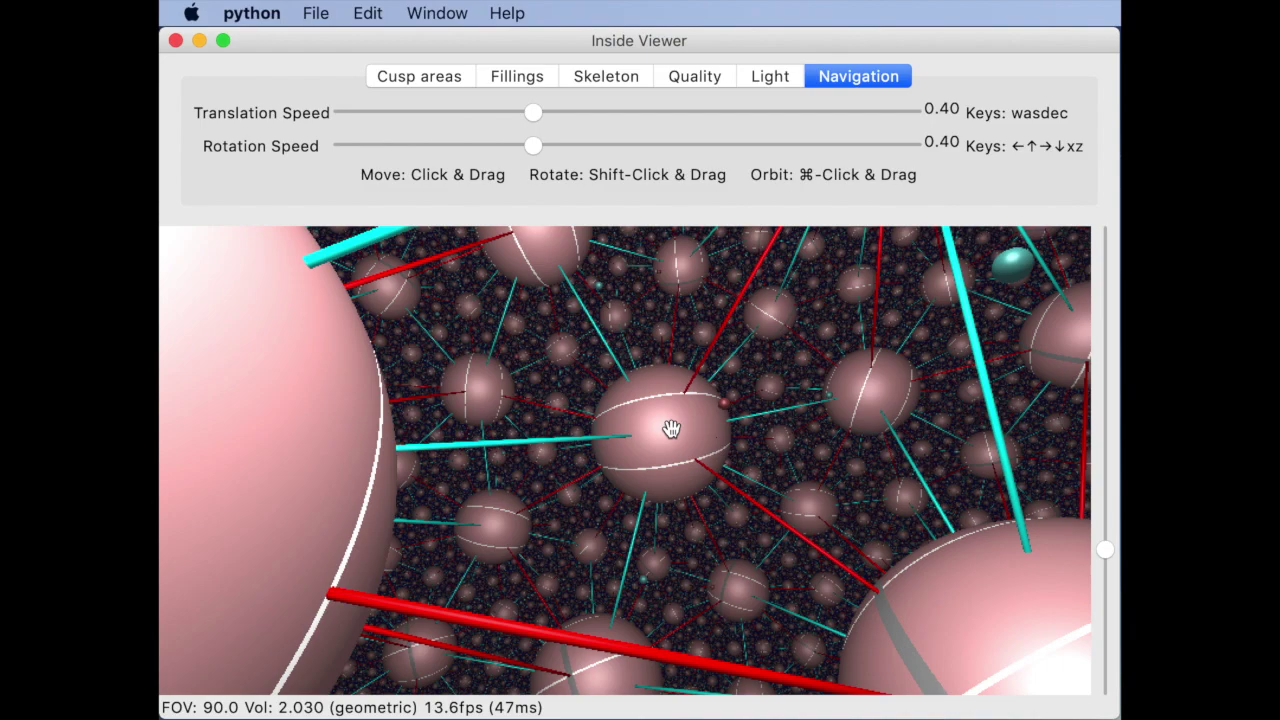
shift+drag(669, 426, 586, 437)
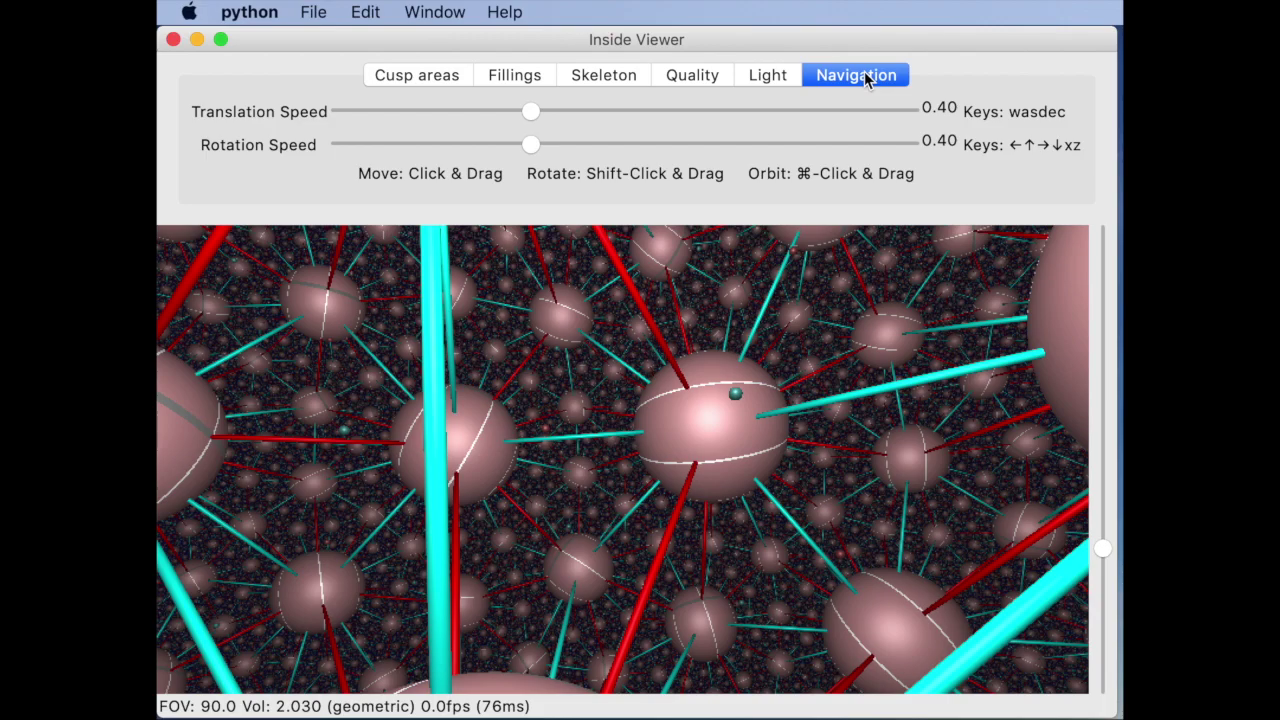
Step: Set Skeleton edge thickness 0.02, face boundary thickness 0.021 and insphere scale 1.00
click(595, 75)
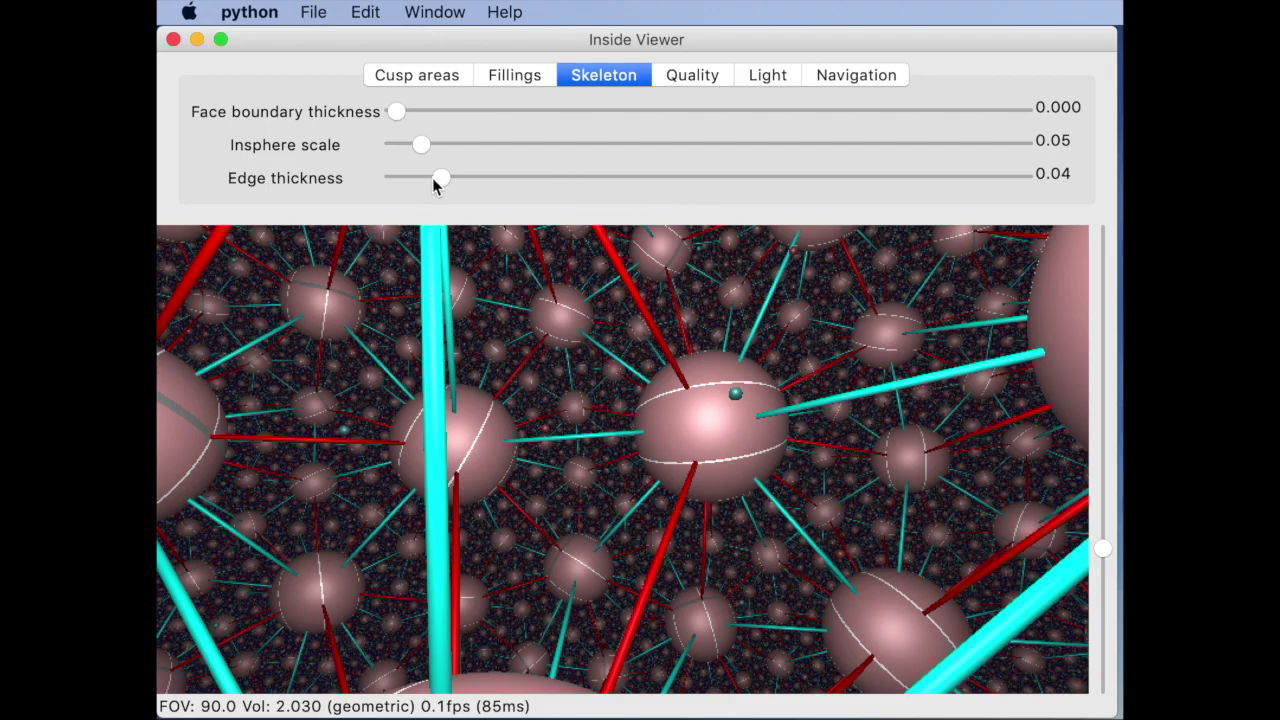
mouse_move(442, 181)
mouse_down()
mouse_move(432, 184)
mouse_move(507, 183)
mouse_move(394, 171)
mouse_move(477, 177)
mouse_move(430, 180)
mouse_up()
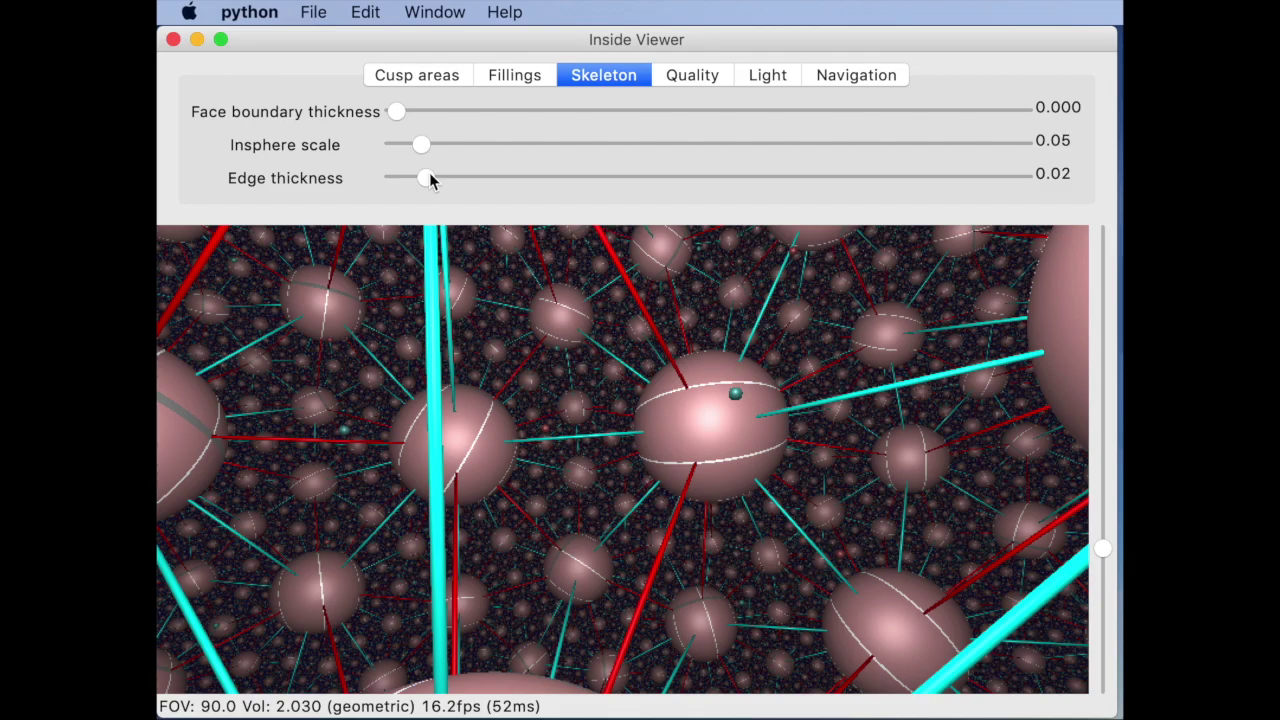
drag(400, 116, 894, 138)
drag(563, 500, 448, 374)
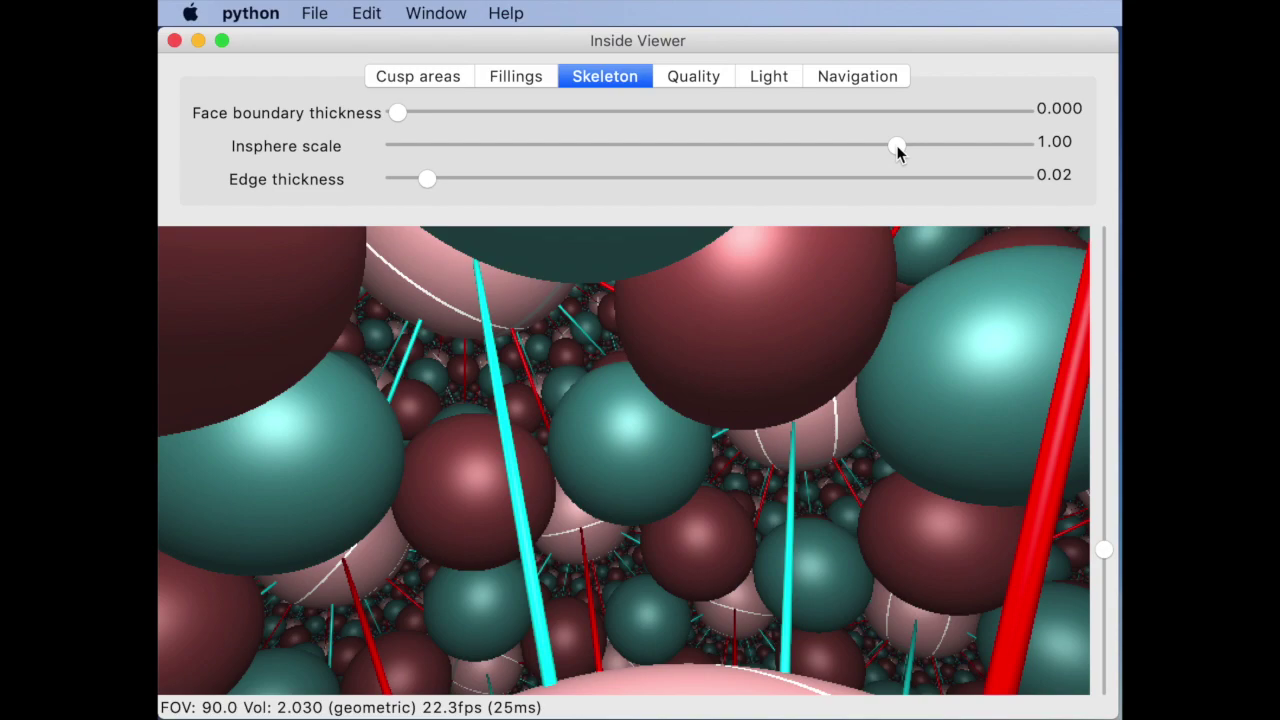
drag(896, 145, 347, 152)
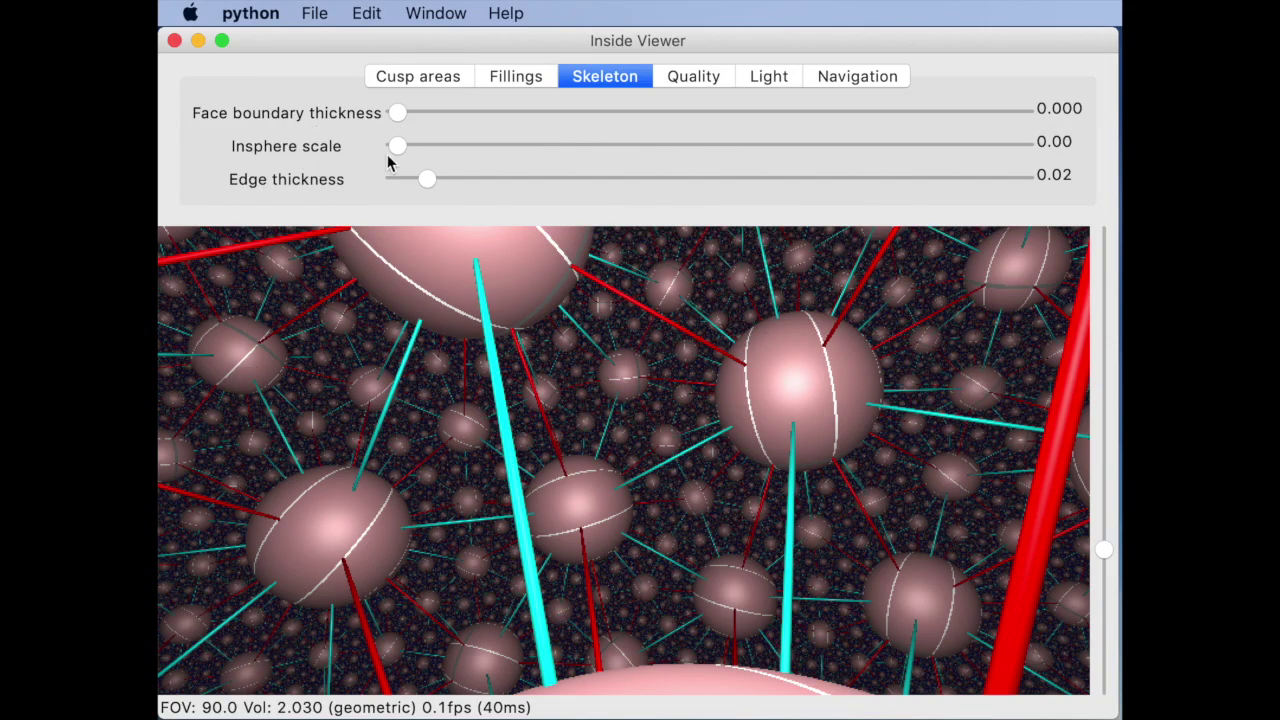
drag(427, 179, 366, 177)
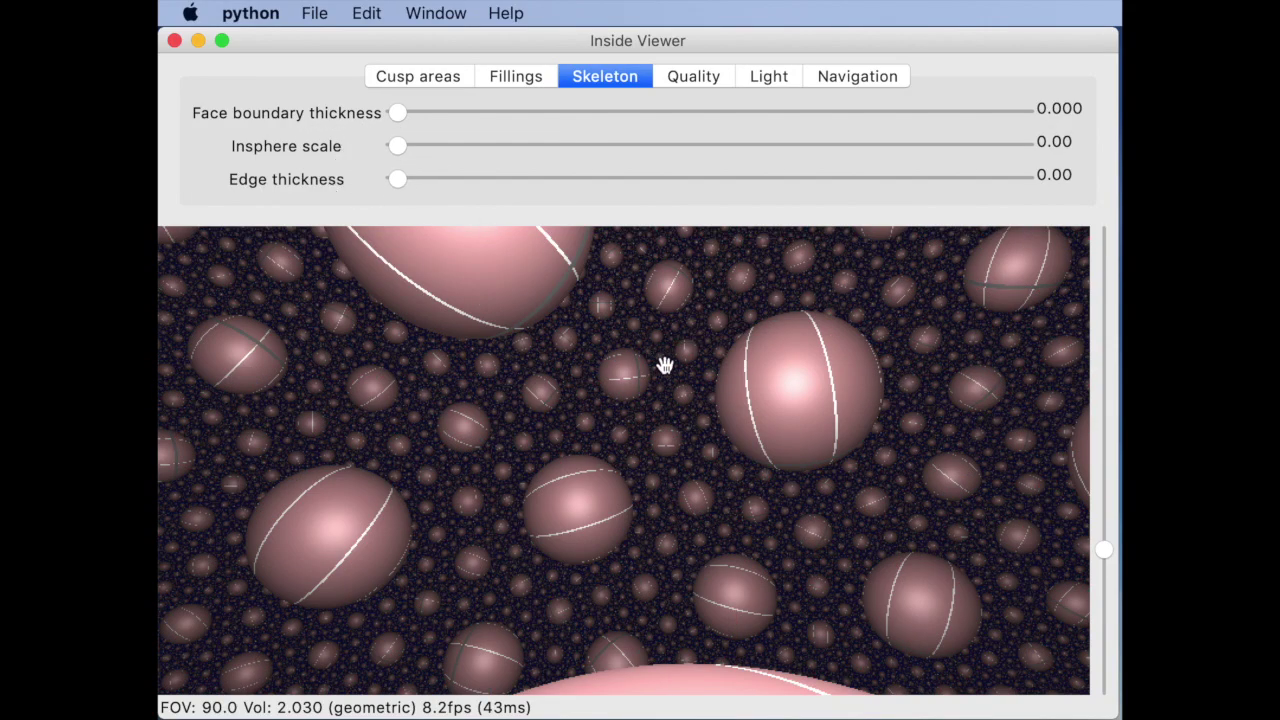
drag(726, 403, 730, 403)
key(w)
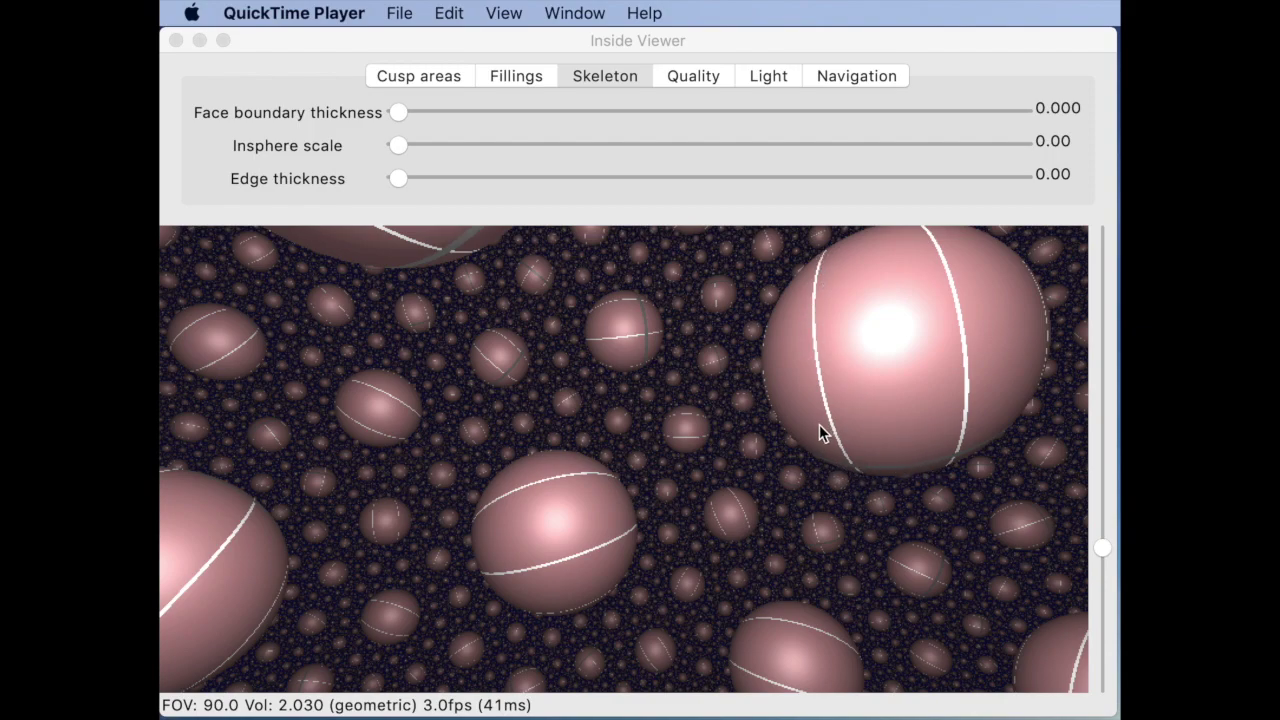
Step: Set the Cusp 0 area to 0.86, then rotate toward the grid of crossing lines
click(449, 79)
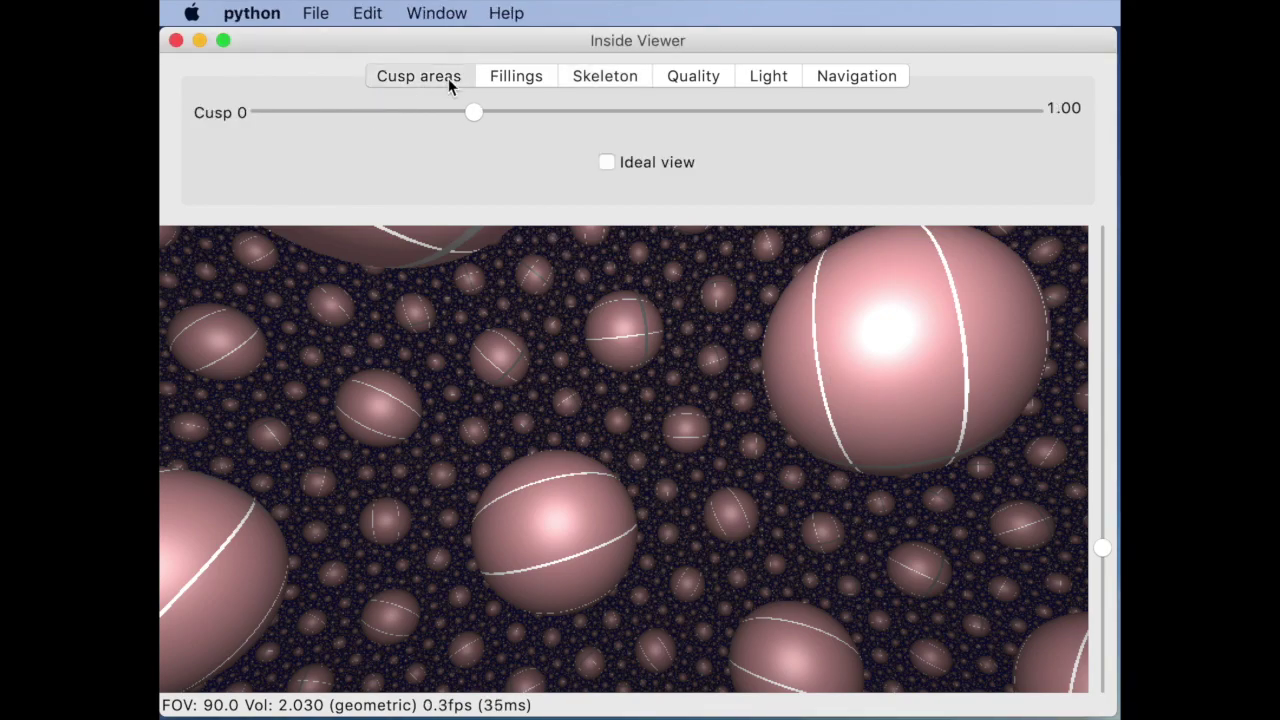
drag(477, 115, 446, 102)
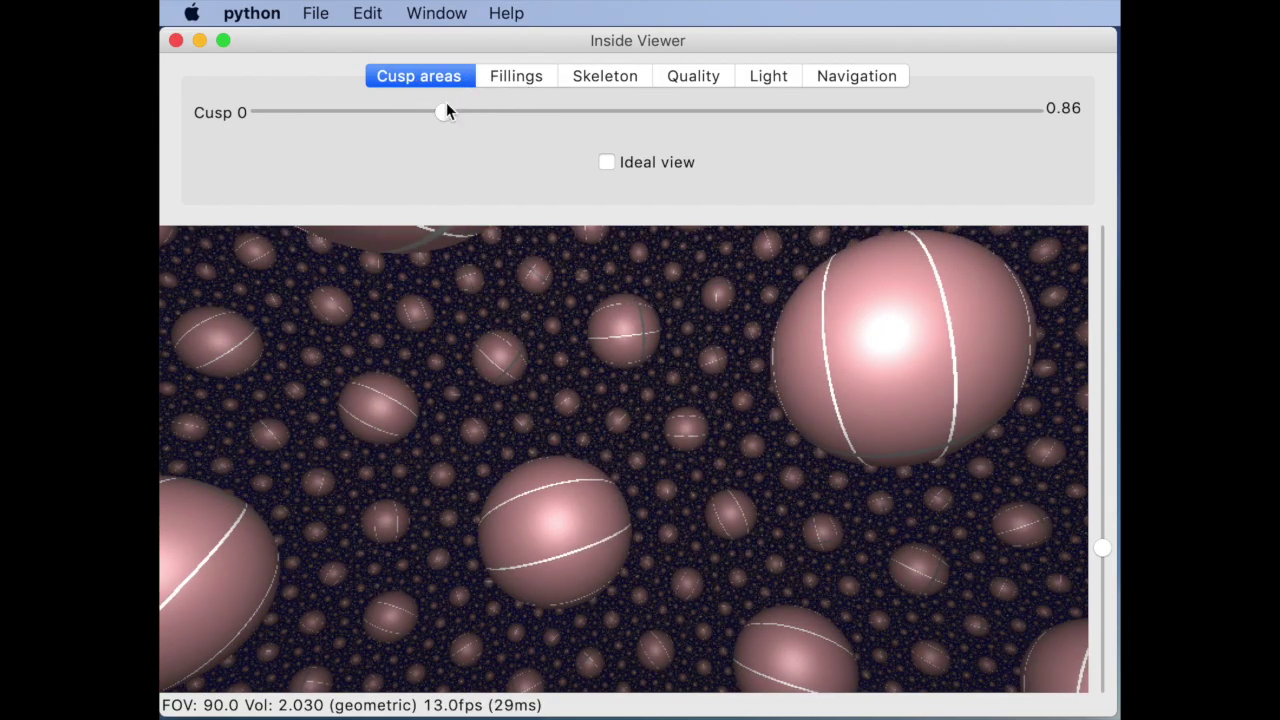
drag(560, 537, 671, 397)
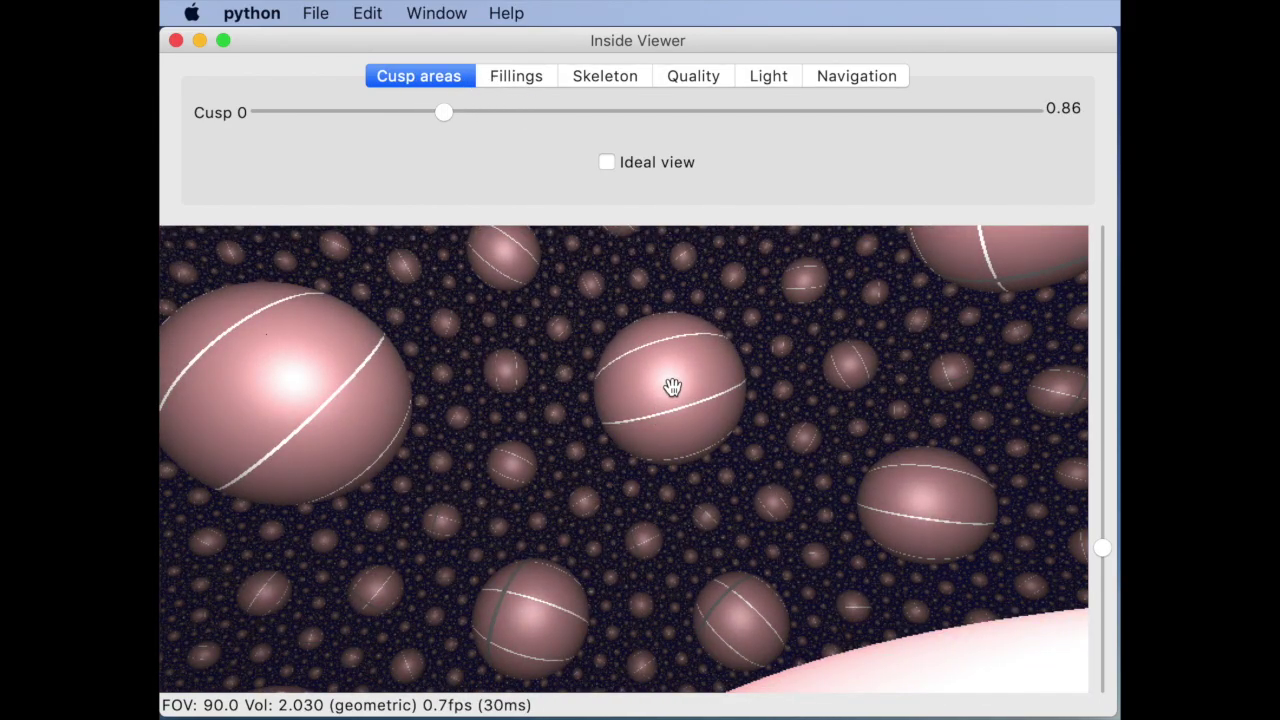
drag(671, 386, 303, 441)
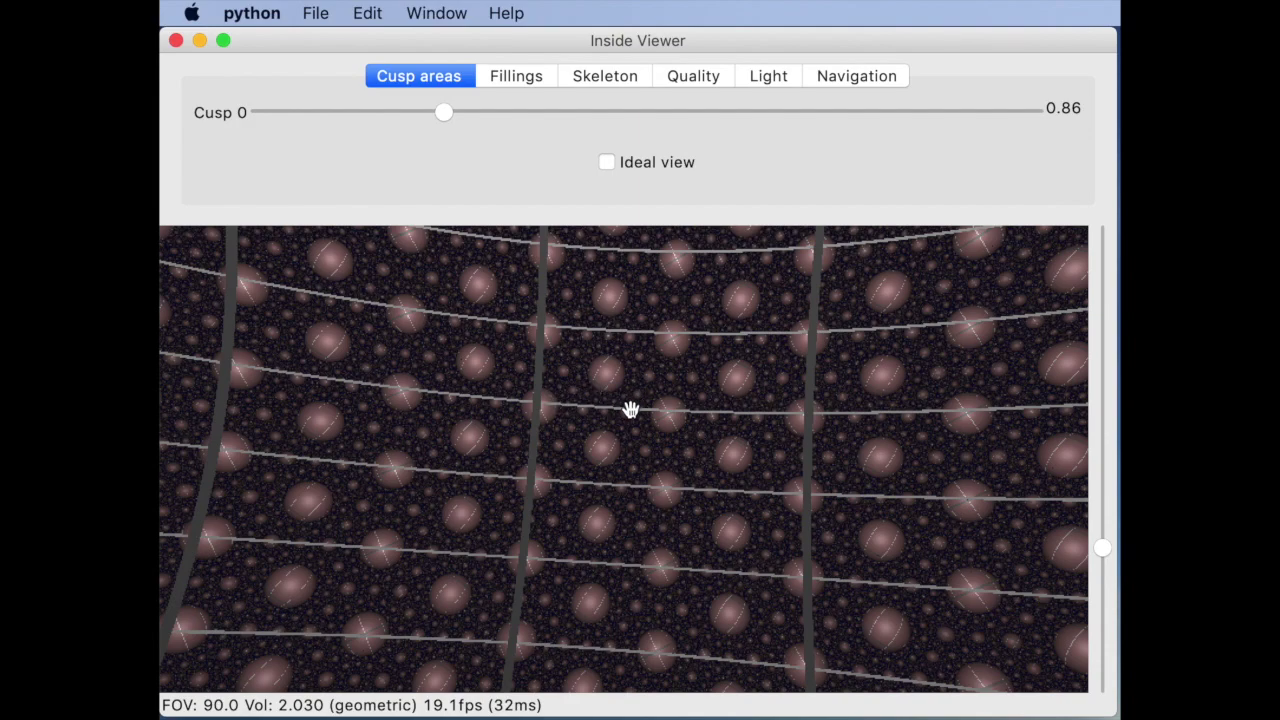
Step: Turn on Ideal view, look around and adjust the field of view
click(607, 163)
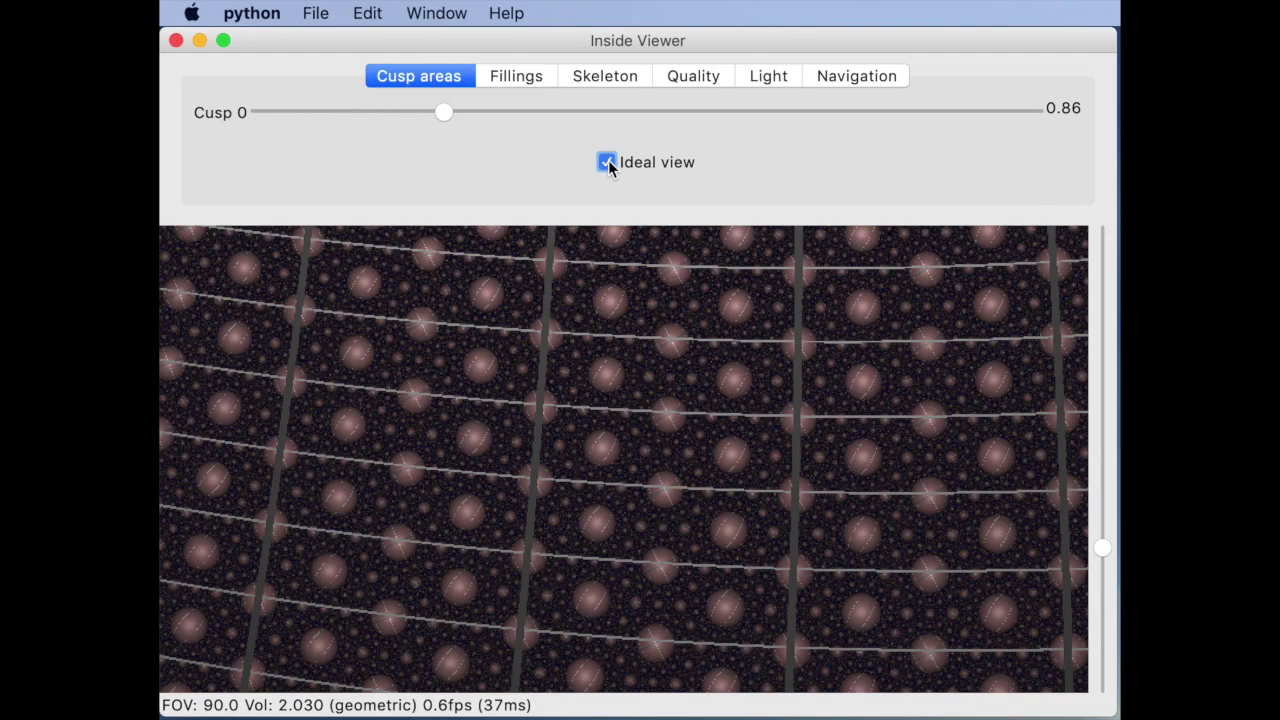
drag(663, 451, 653, 435)
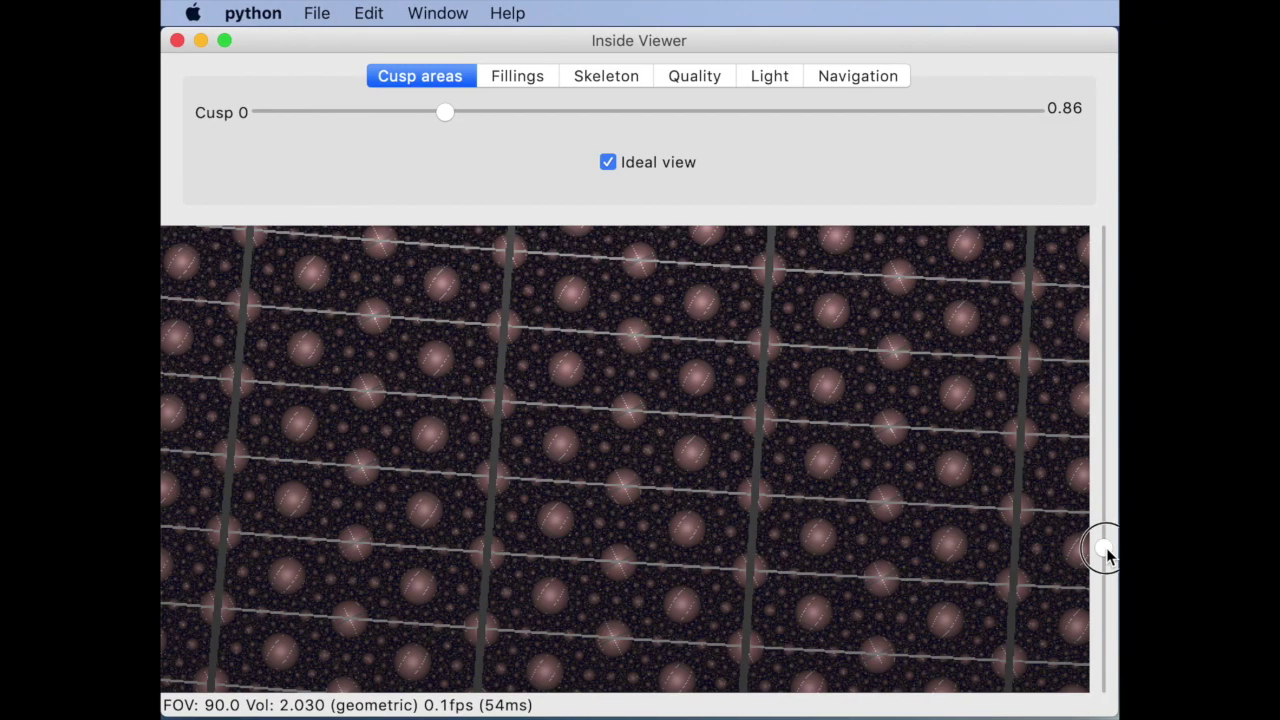
mouse_move(1103, 551)
mouse_down()
mouse_move(1097, 354)
mouse_move(1109, 623)
mouse_move(1106, 477)
mouse_move(1104, 568)
mouse_up()
Step: Turn Ideal view off and widen the field of view to 97.4
click(607, 166)
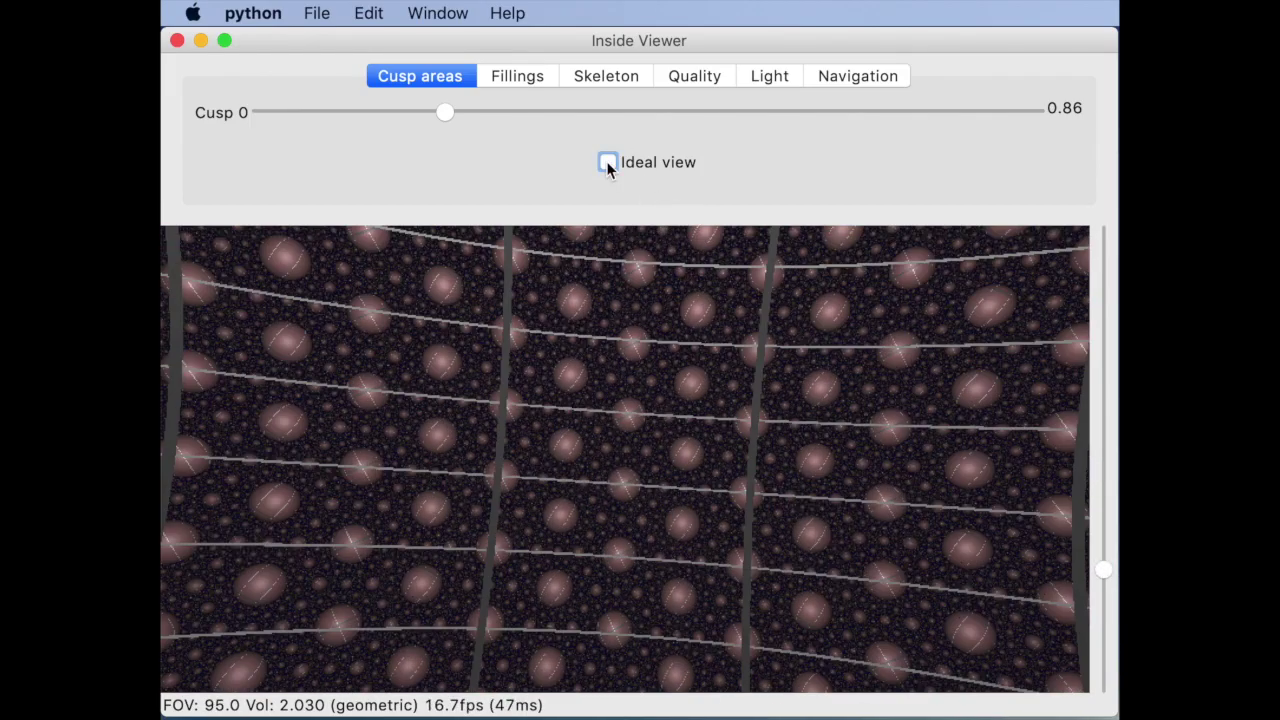
mouse_move(1103, 560)
mouse_down()
mouse_move(1095, 423)
mouse_move(1103, 634)
mouse_move(1100, 449)
mouse_move(1113, 588)
mouse_move(1104, 581)
mouse_up()
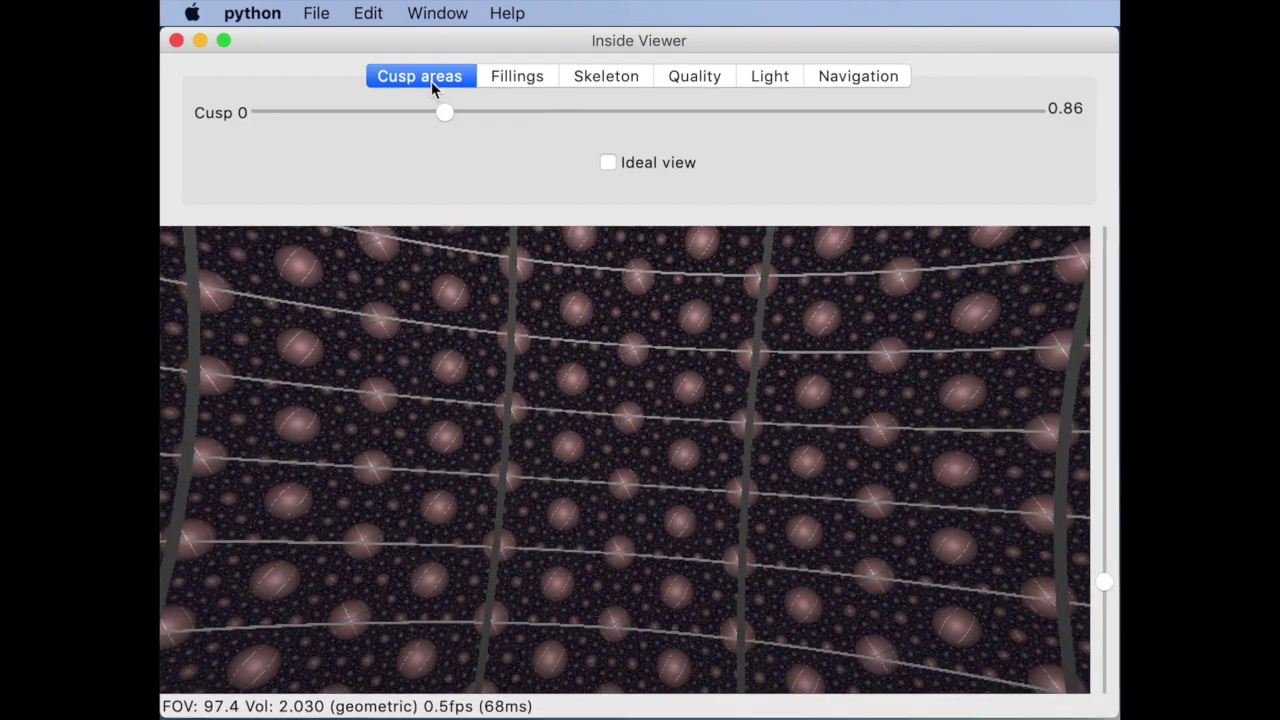
click(594, 79)
Step: Raise edge thickness to 0.07, then turn and fly forward among the cyan and red edge tubes
drag(400, 178, 479, 178)
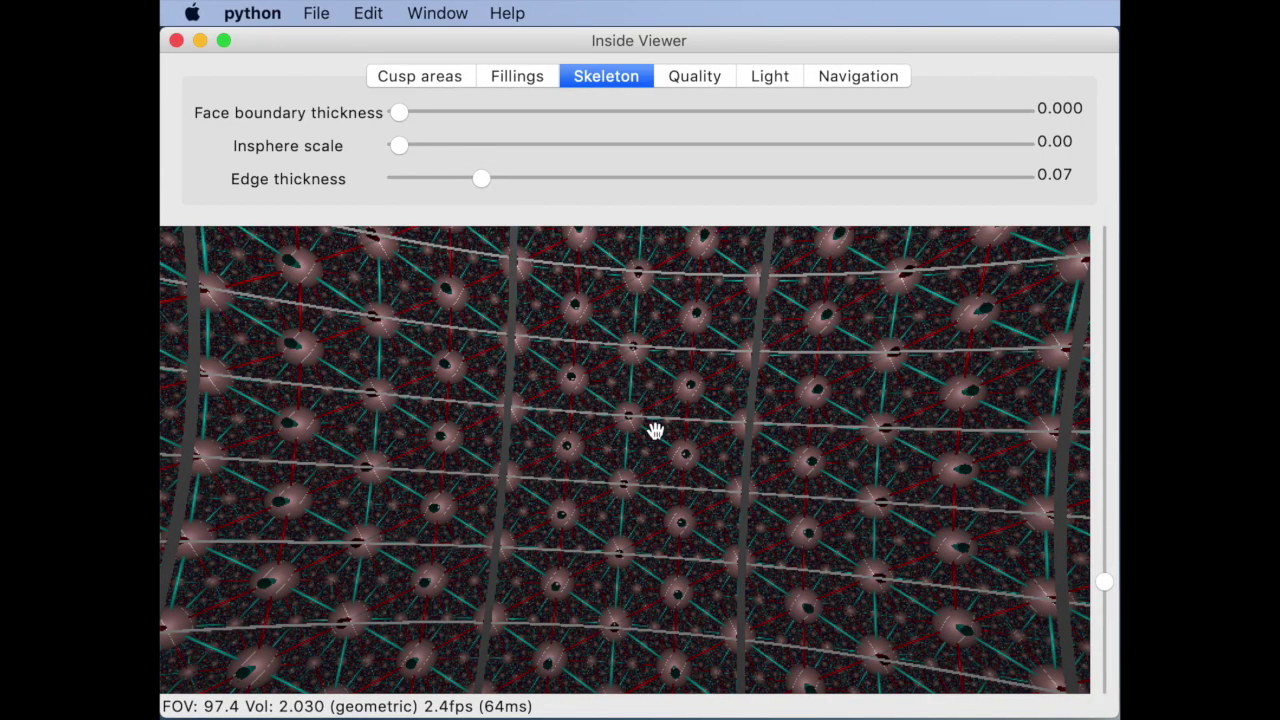
drag(654, 431, 668, 359)
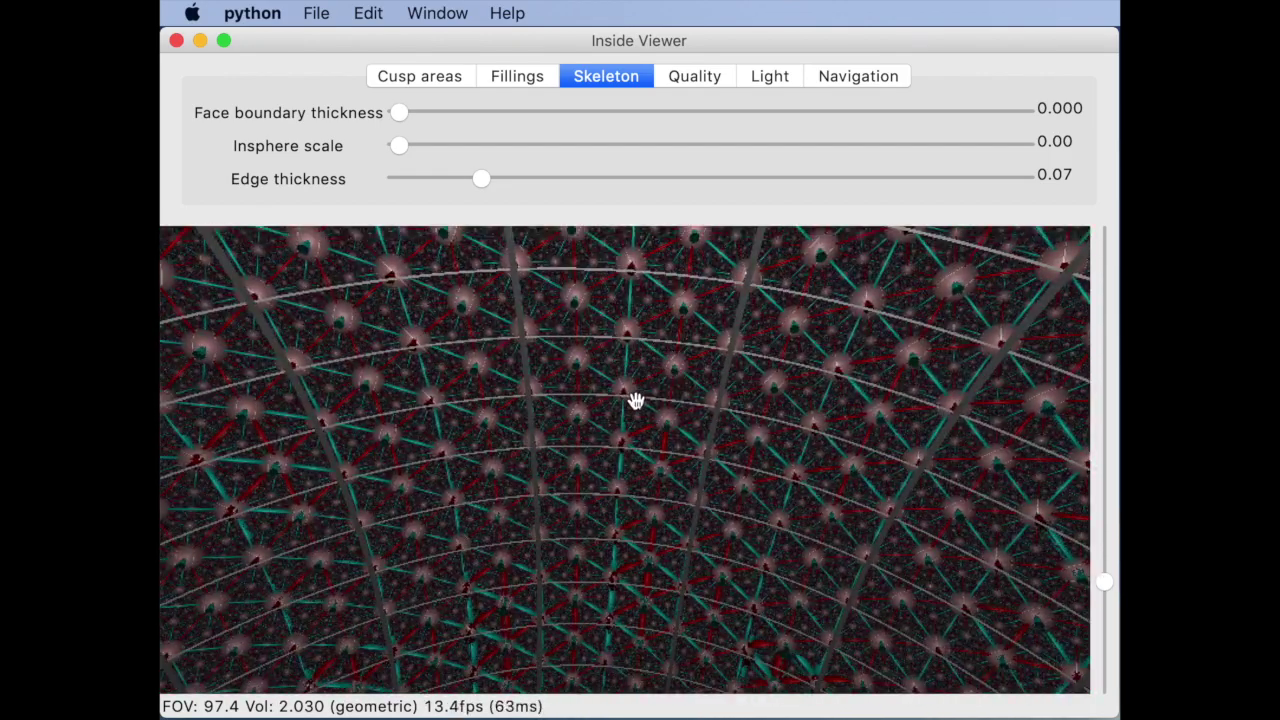
drag(634, 400, 622, 505)
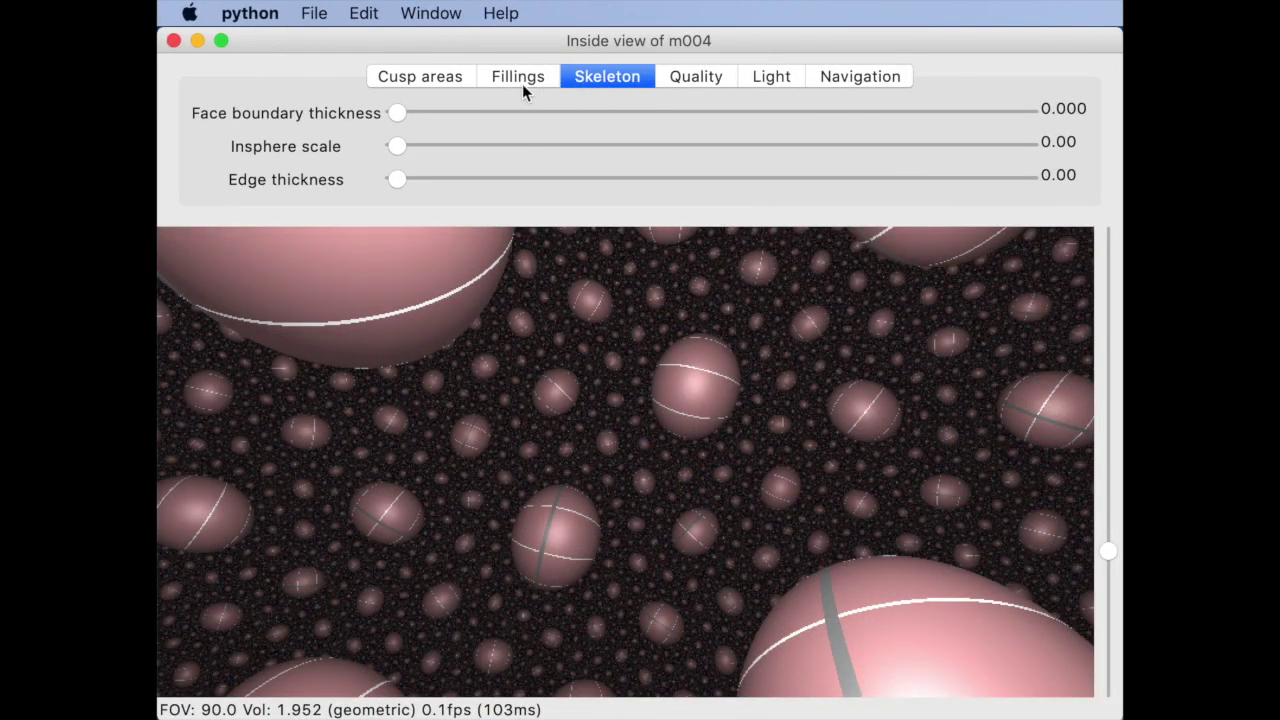
Step: Lower Cusp 0's second filling coefficient and recompute; set the second window's coefficient to 8.60
click(523, 76)
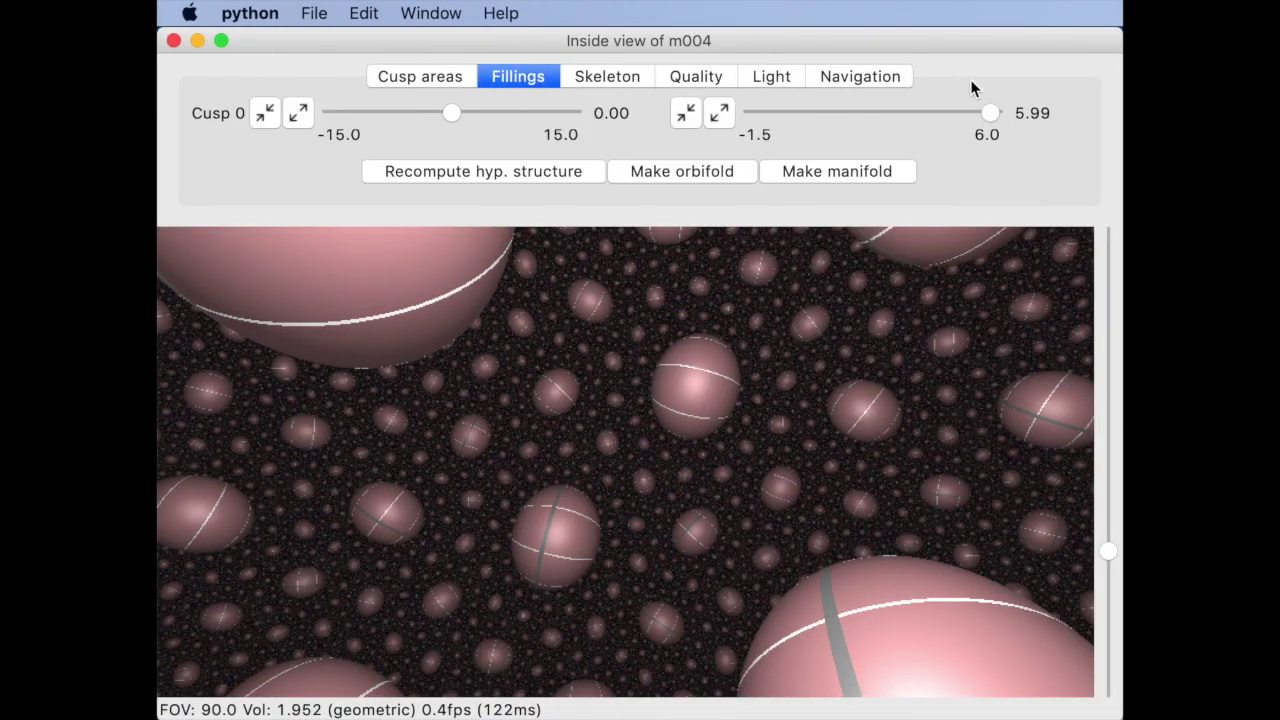
drag(988, 111, 906, 108)
click(546, 174)
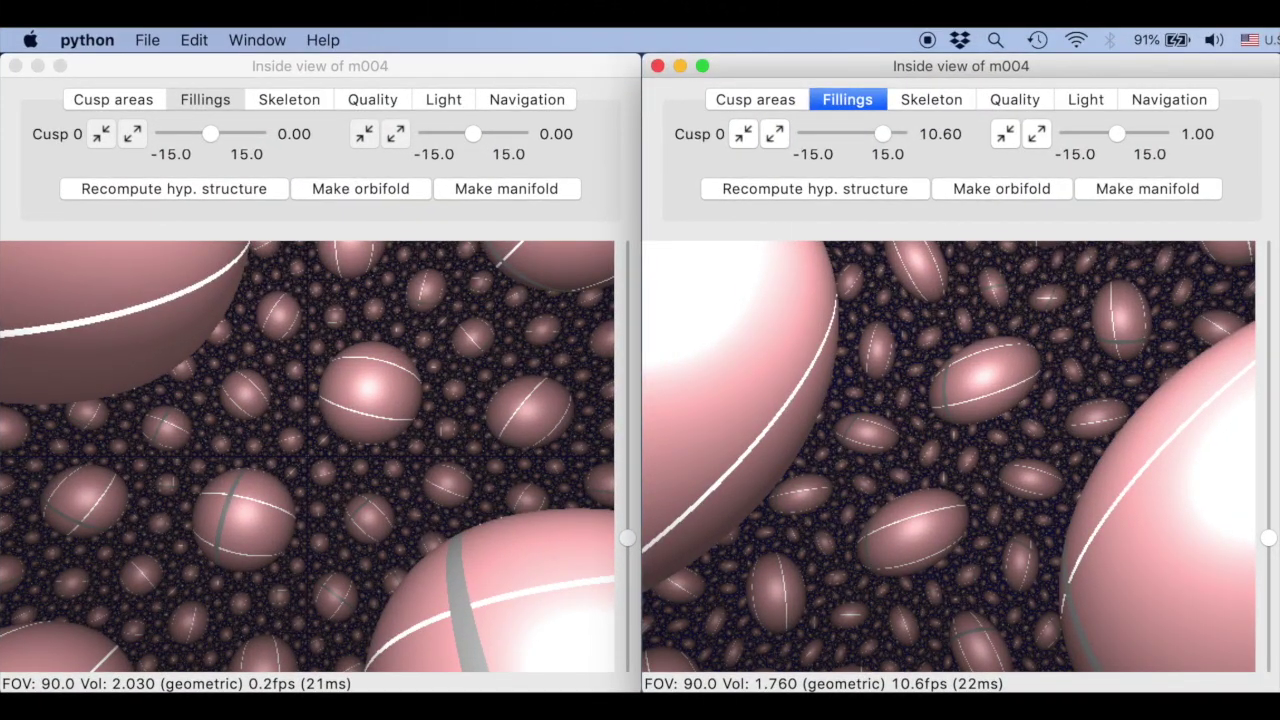
click(1119, 134)
drag(1119, 140, 1250, 143)
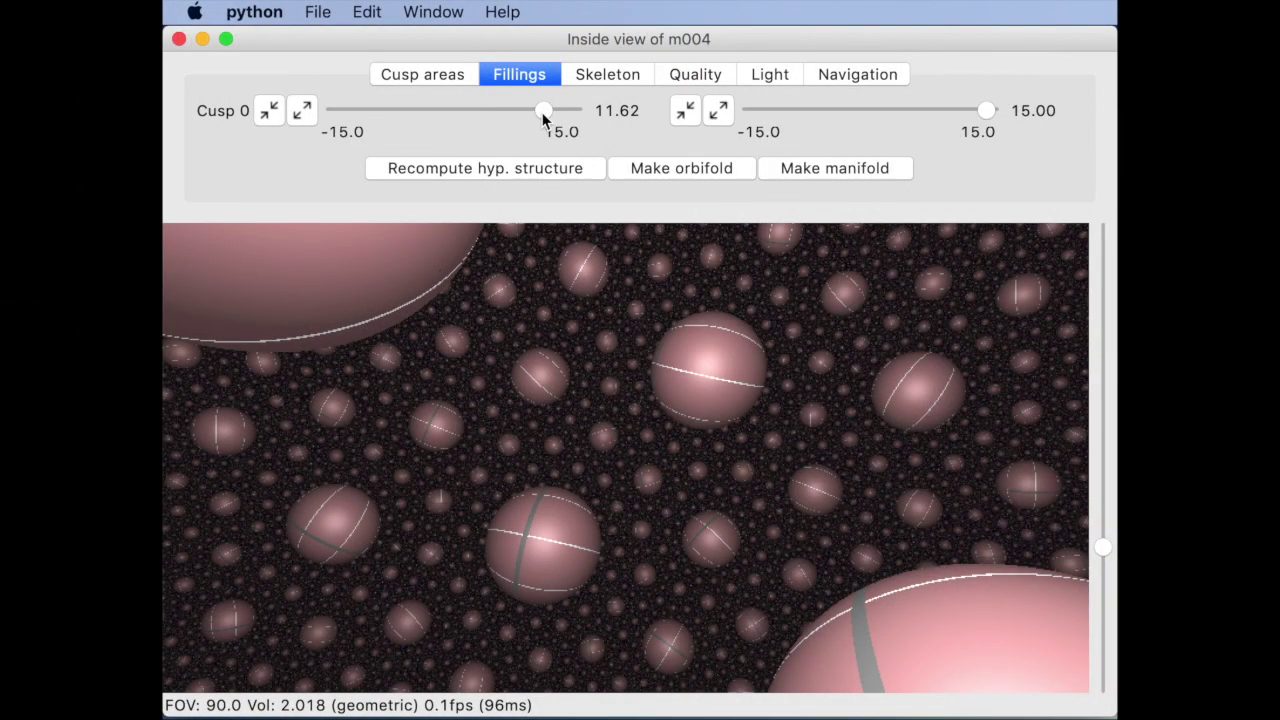
Step: Set Cusp 0's filling coefficients to 2.00 and 3.00 with Make manifold, giving volume 1.737
click(541, 112)
drag(540, 118, 472, 116)
drag(987, 110, 893, 110)
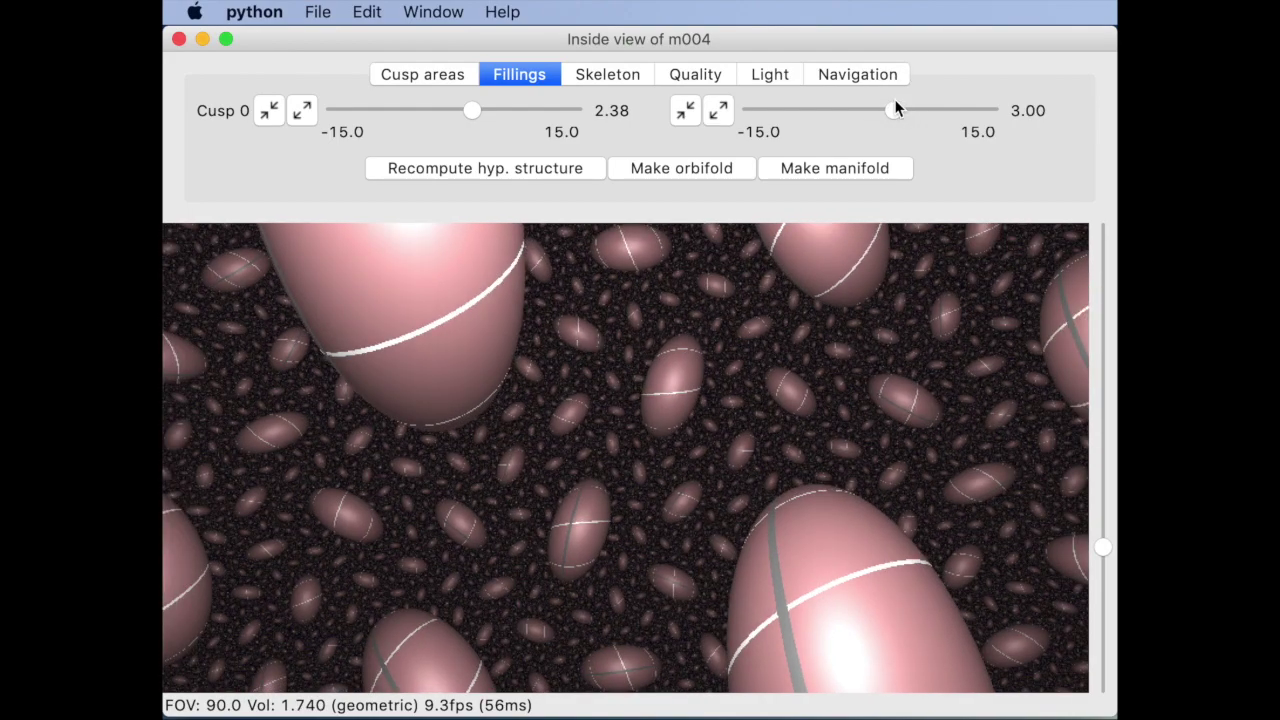
click(821, 166)
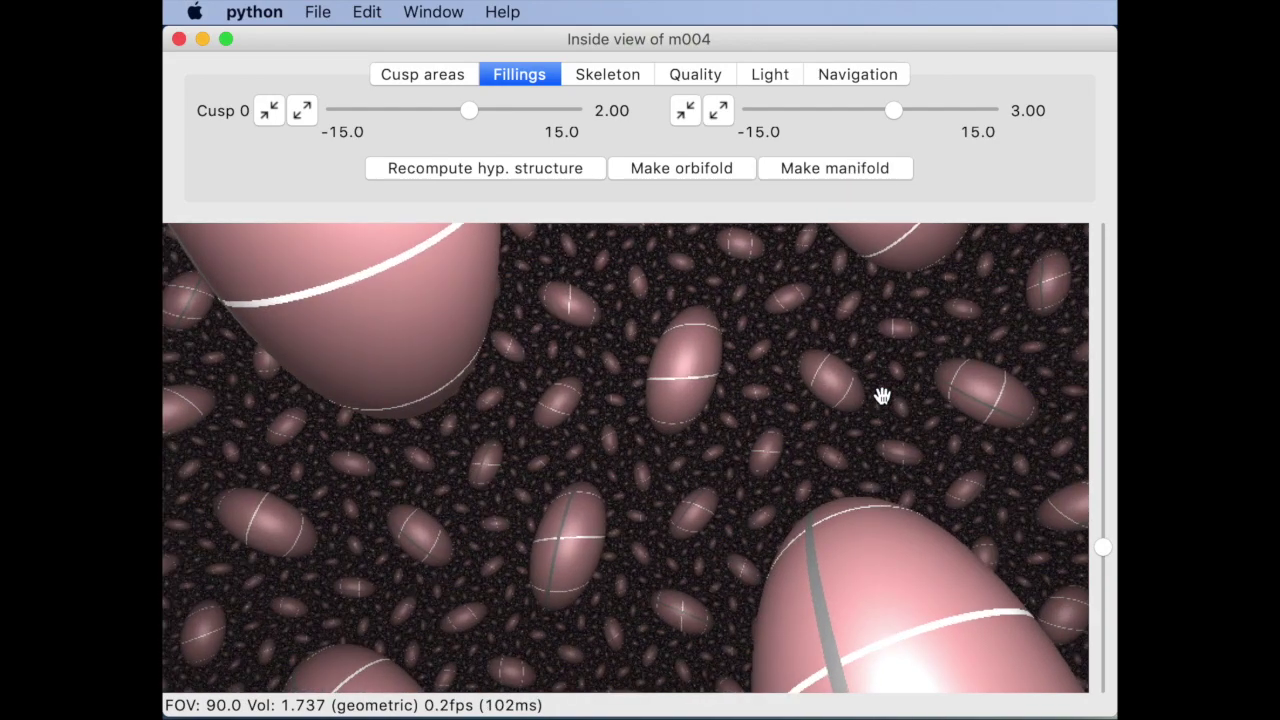
Step: Fly forward and turn to look down the geodesic ringed by concentric circles
drag(880, 397, 597, 396)
key(w)
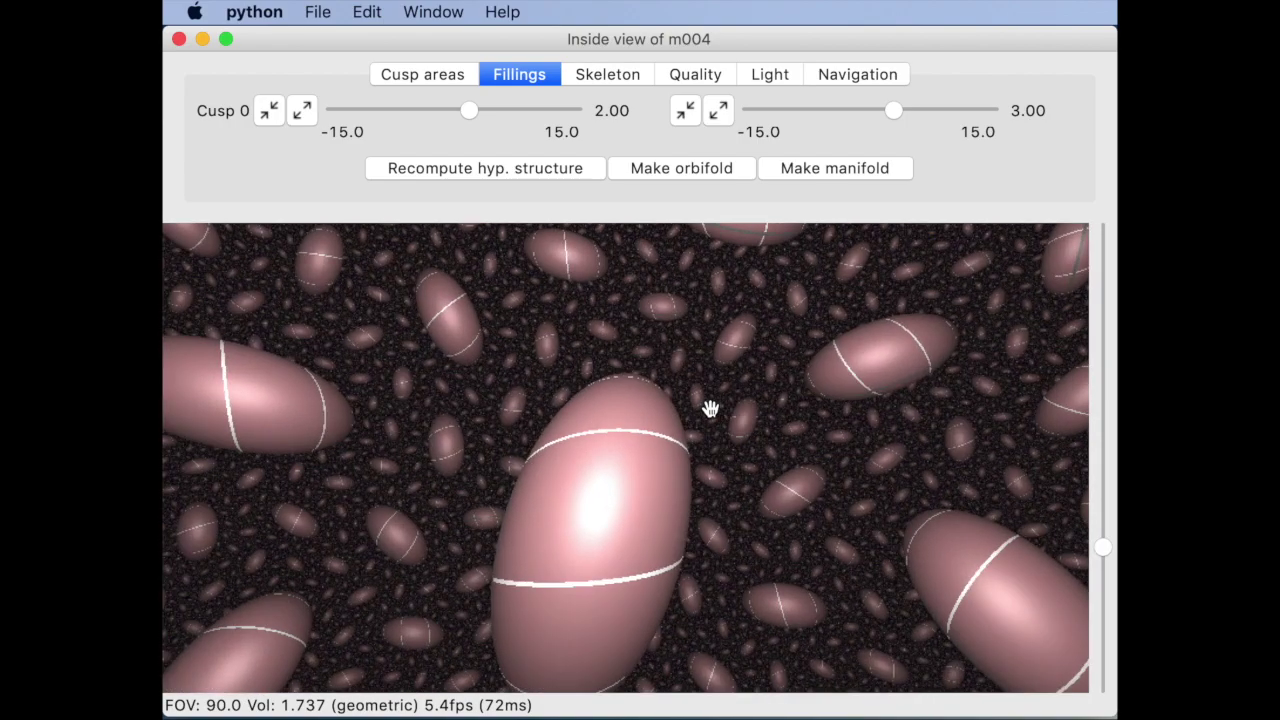
drag(709, 409, 676, 434)
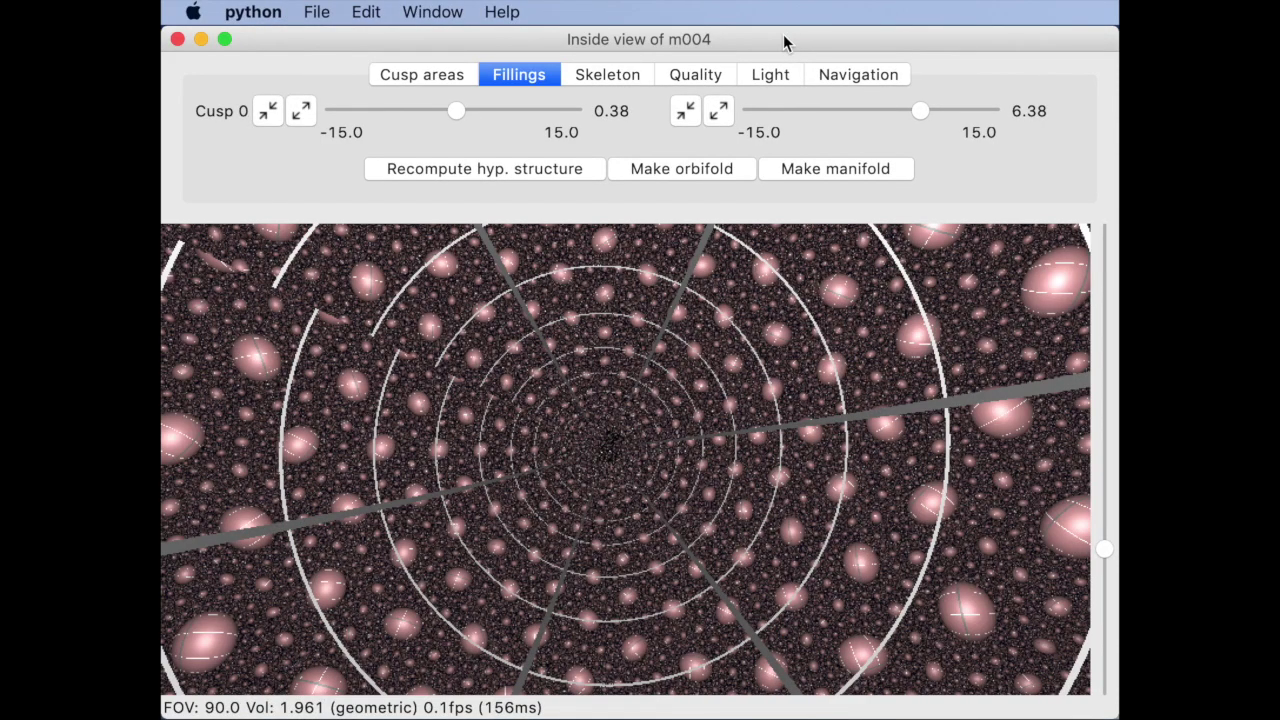
Step: Round Cusp 0's filling to the 0.00, 6.00 orbifold (volume 1.952), then centre the concentric rings
click(682, 171)
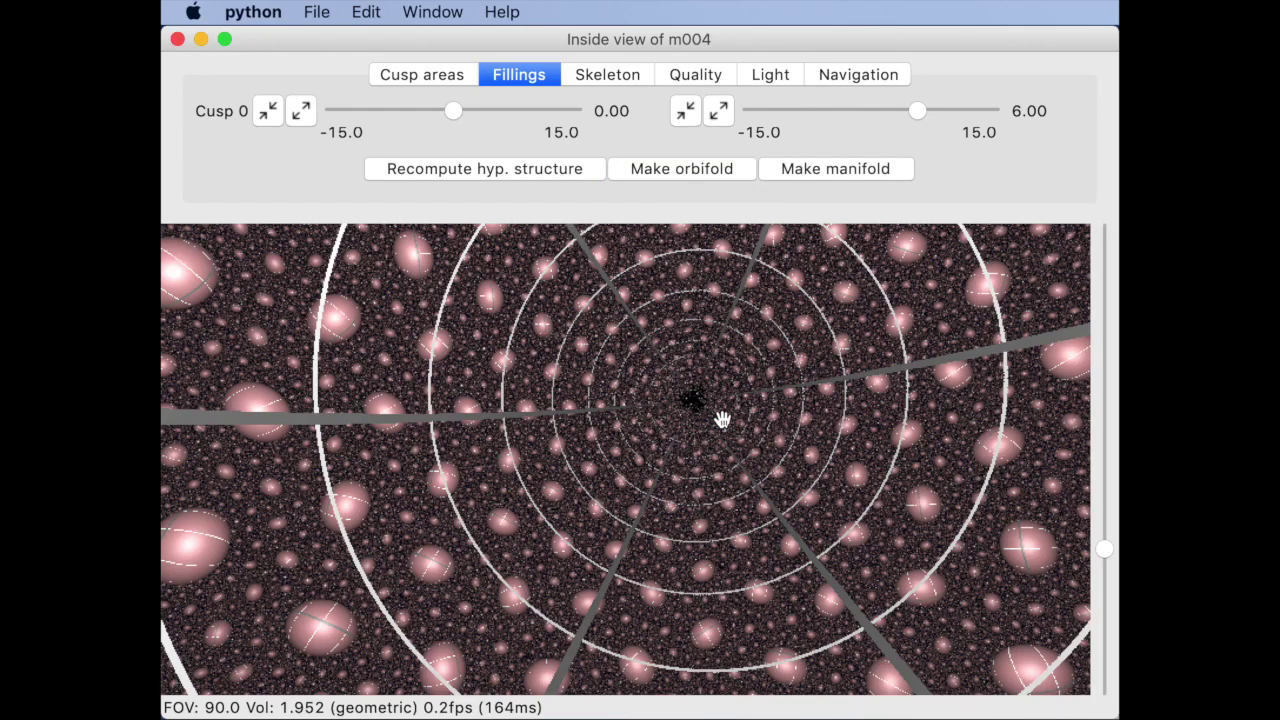
drag(744, 438, 730, 447)
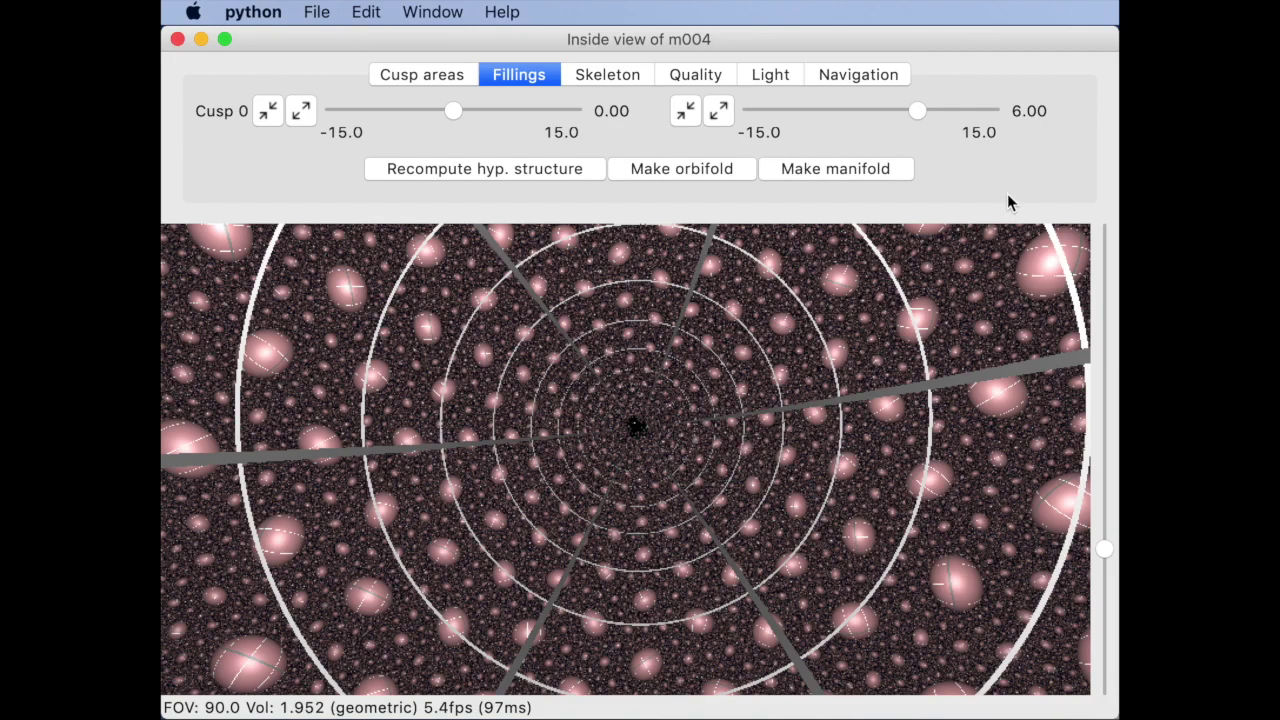